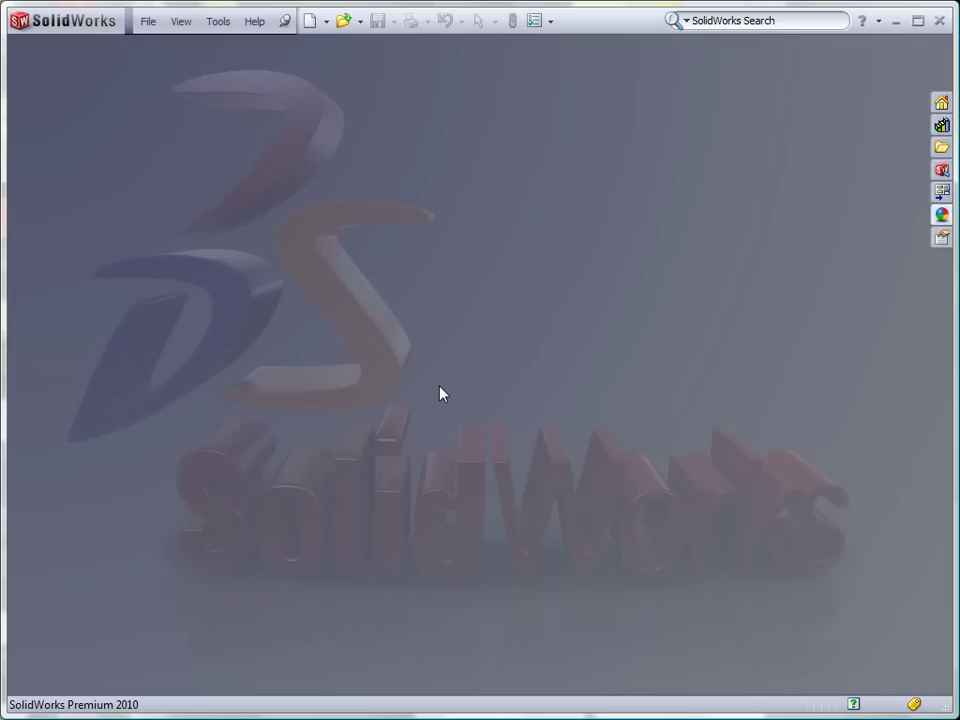
Open chave.SLDPRT from the Recent Documents browser
key(r)
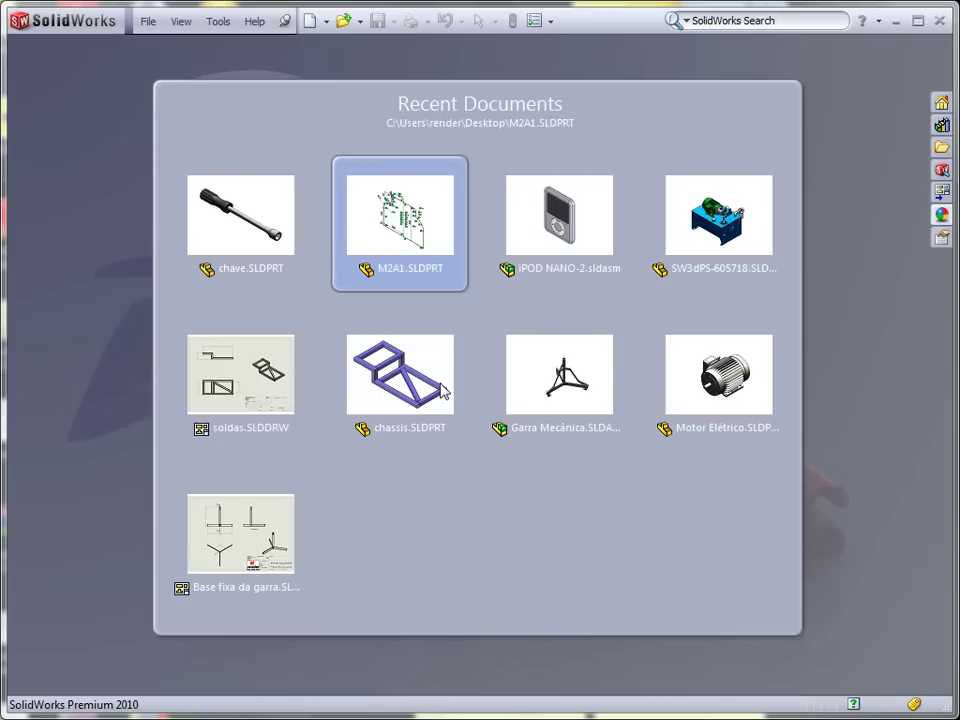
click(292, 233)
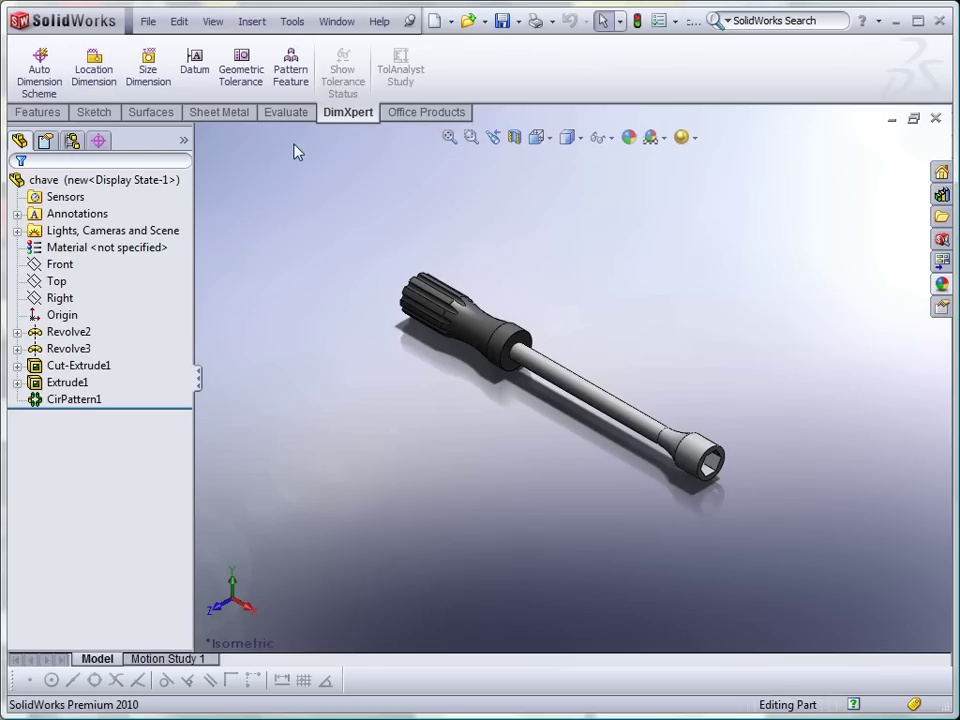
Cycle through the Evaluate, Sheet Metal, Surfaces and Sketch tool groups, ending on Features
click(286, 112)
click(221, 112)
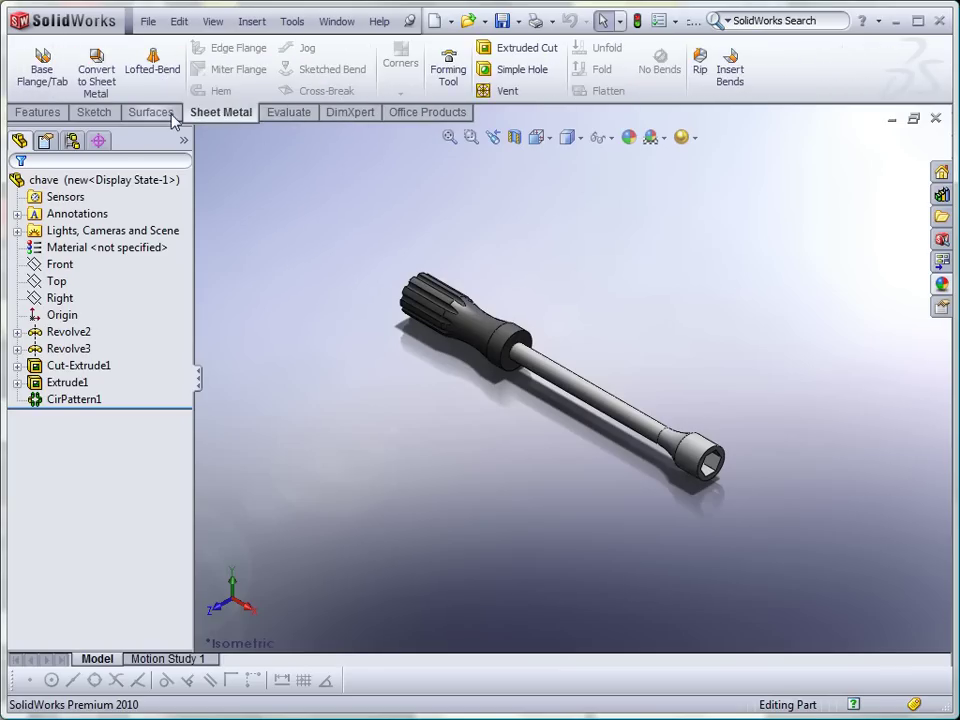
click(168, 114)
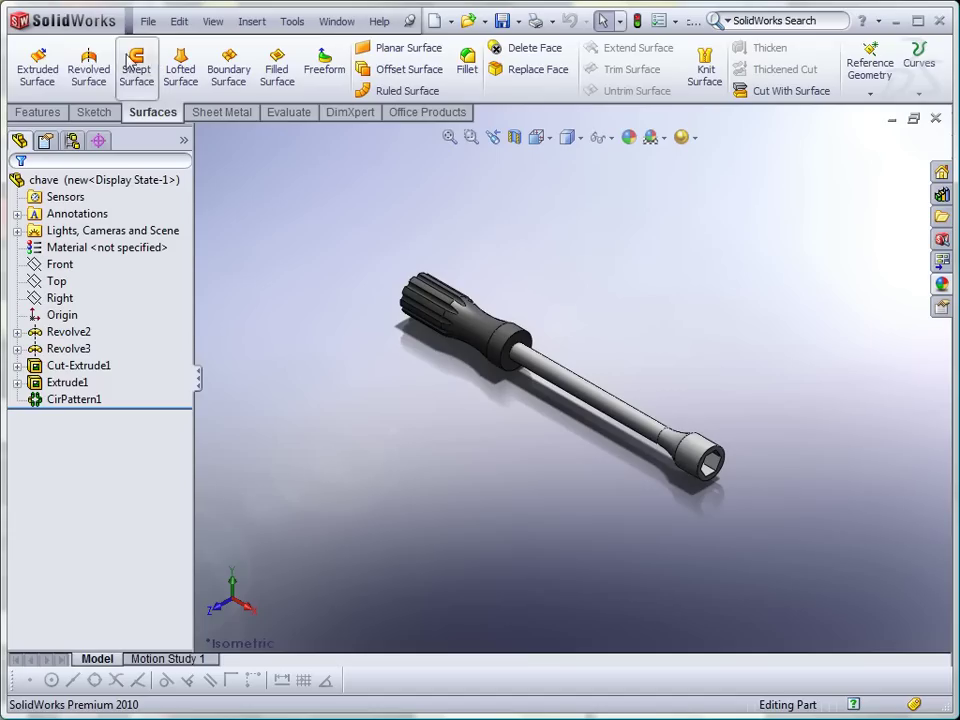
click(37, 114)
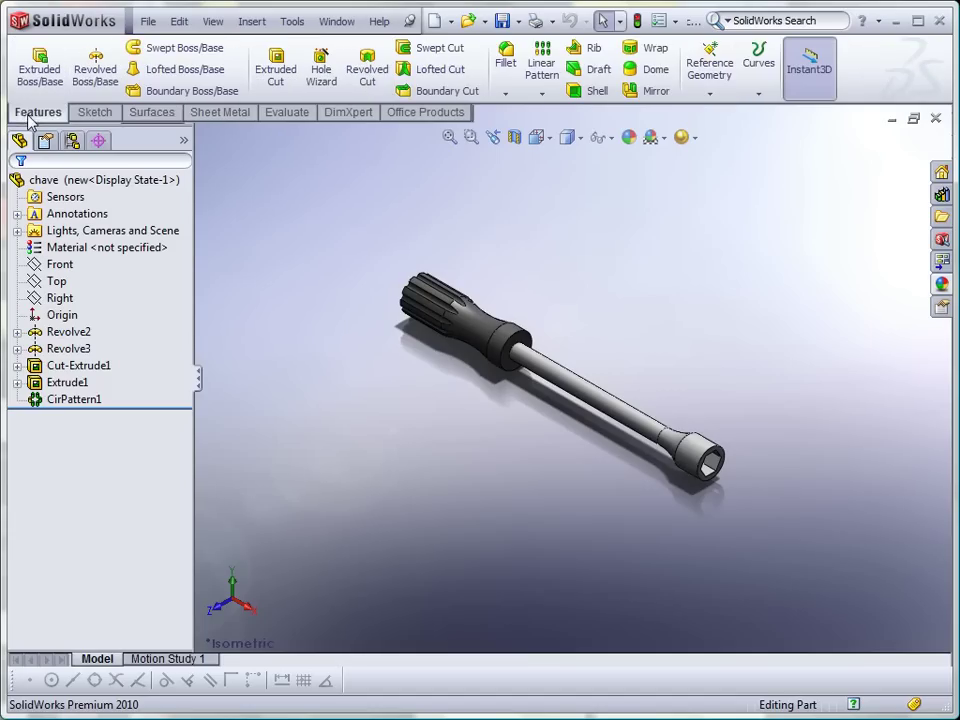
click(83, 114)
click(140, 116)
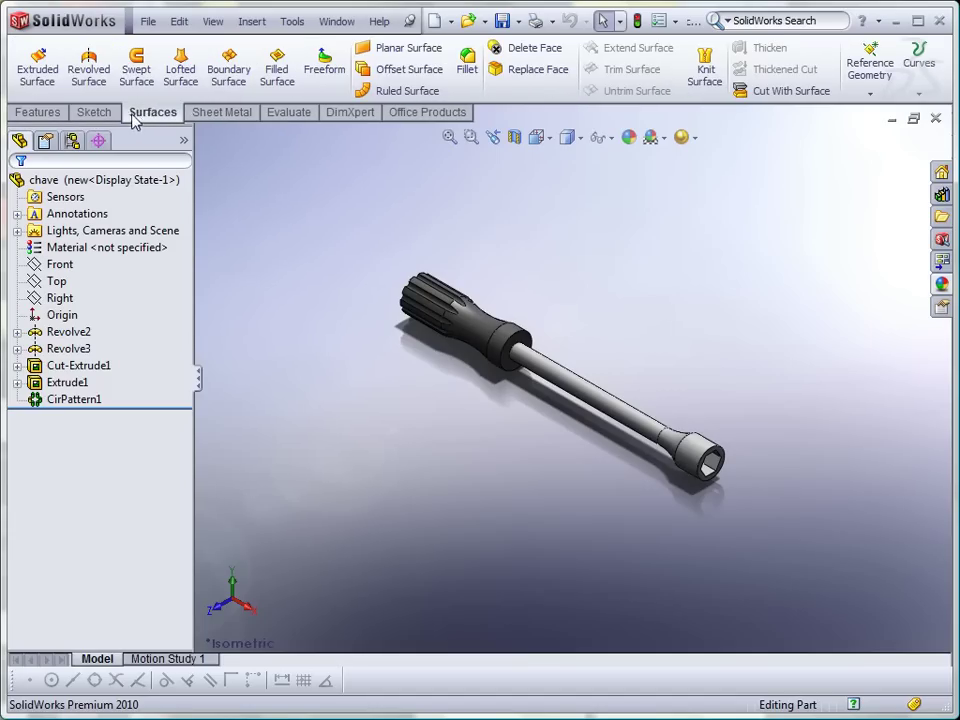
click(228, 121)
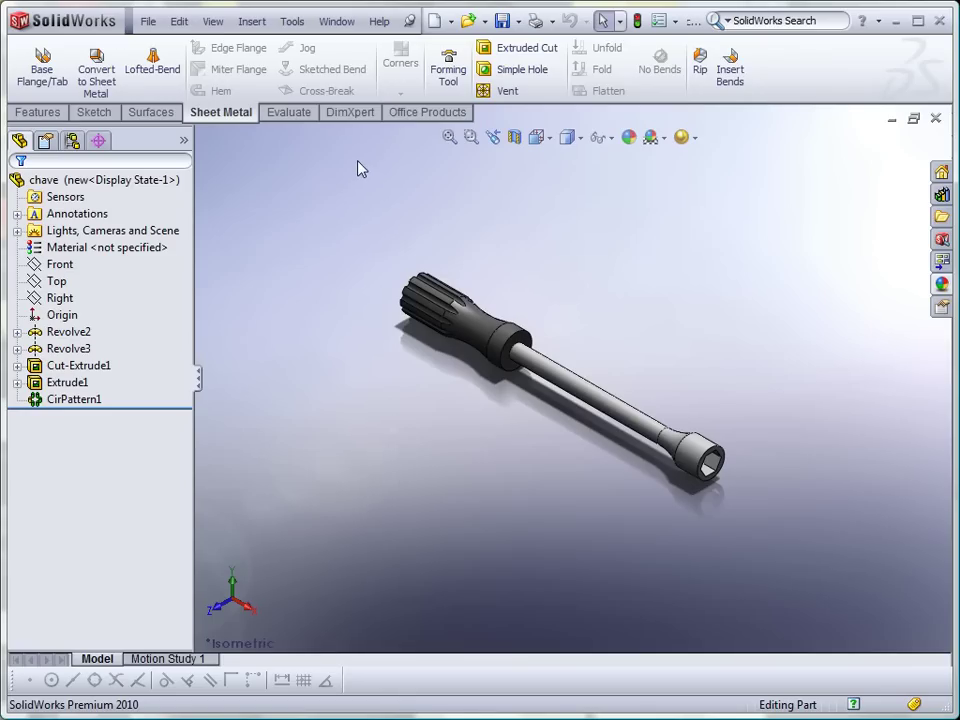
click(153, 113)
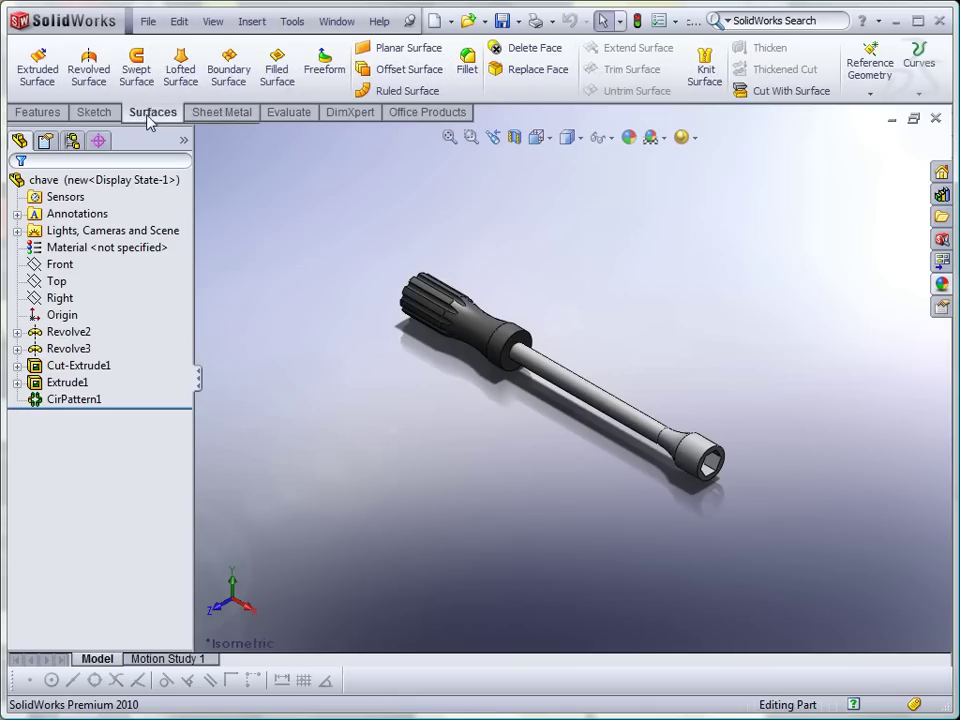
click(47, 113)
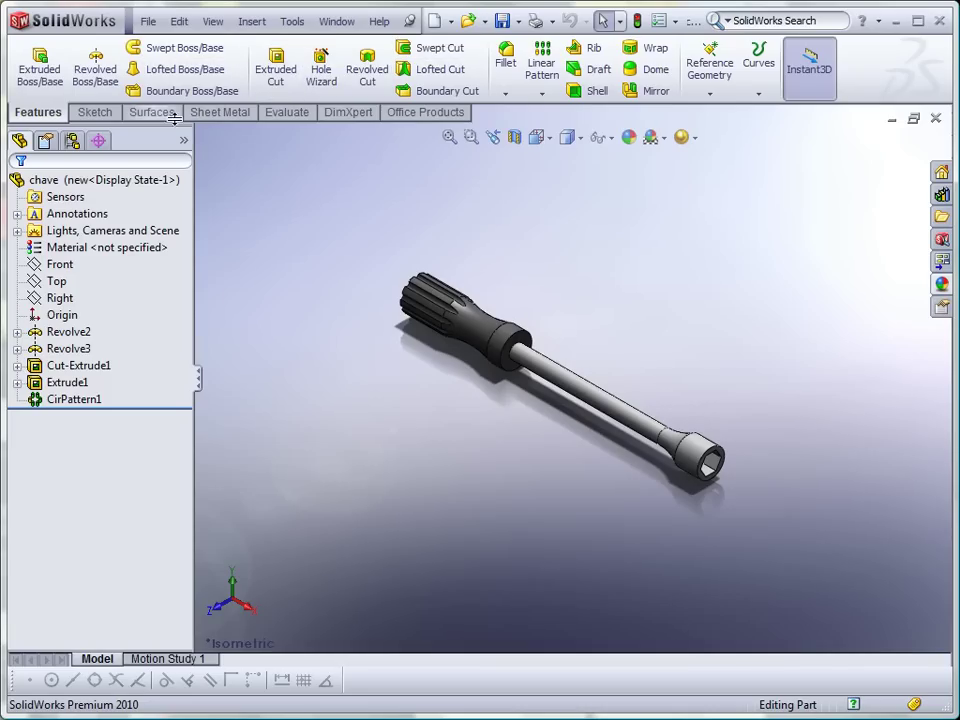
Hide the Features, Sketch and Sheet Metal groups from the CommandManager tabs
right_click(243, 116)
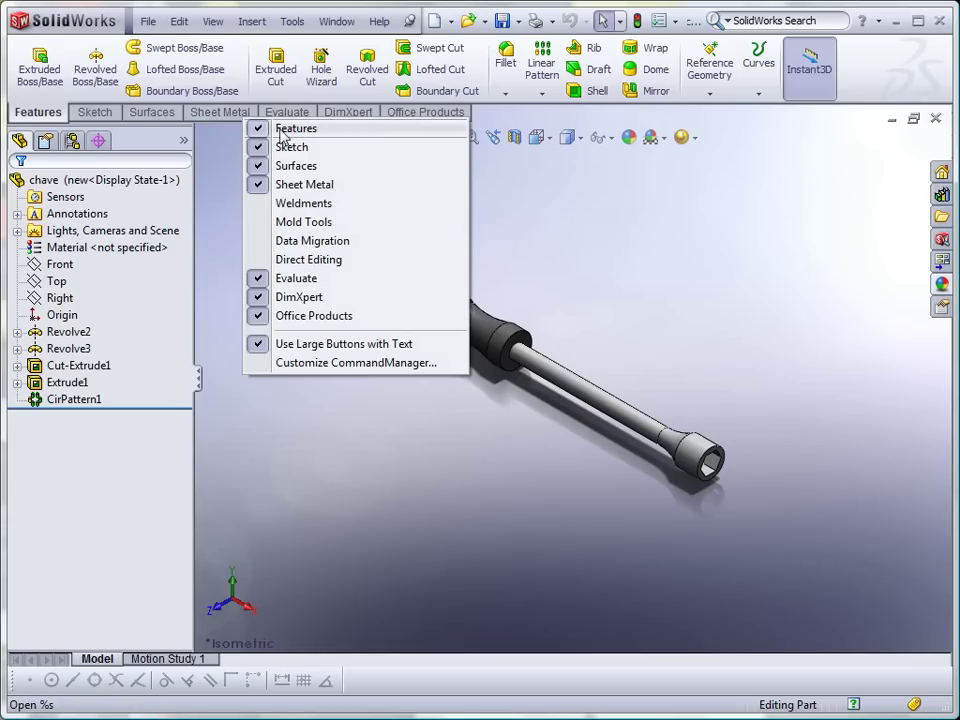
click(264, 131)
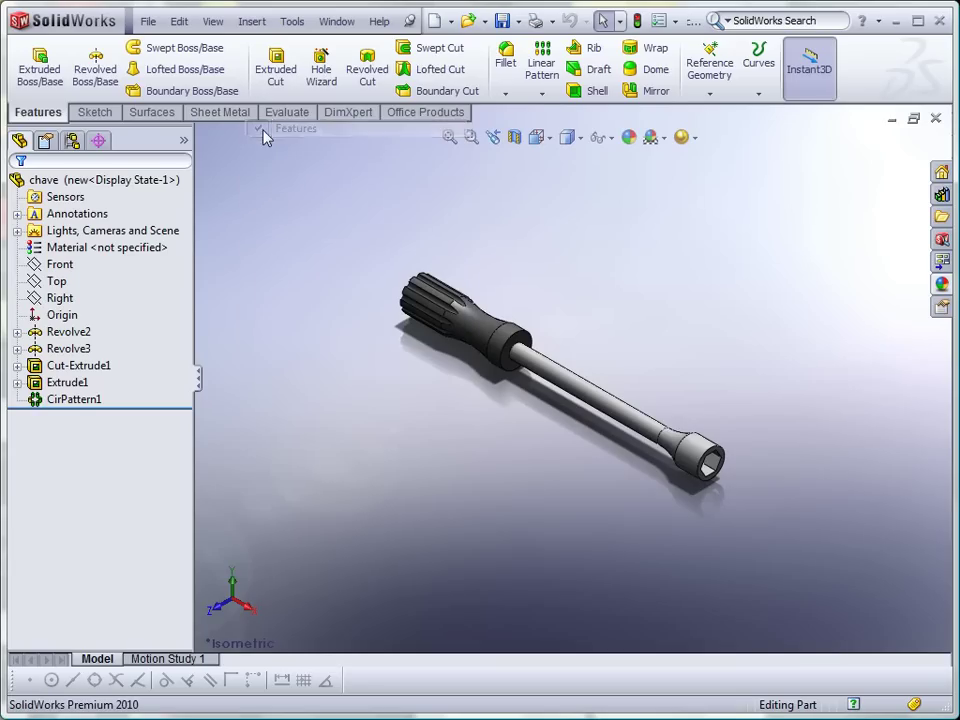
right_click(275, 113)
click(290, 144)
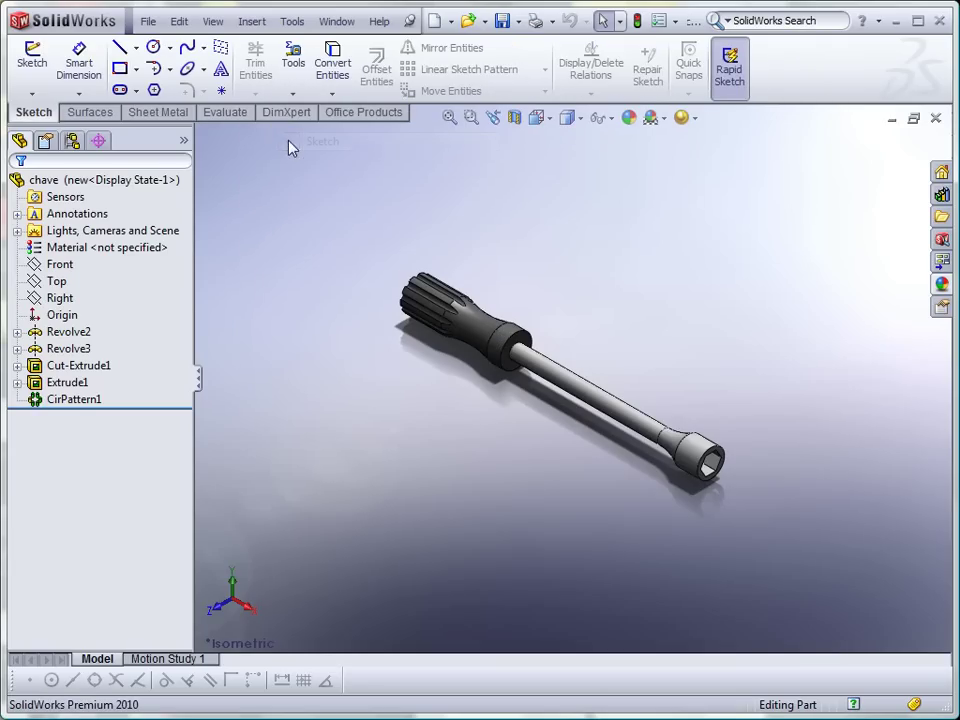
right_click(224, 115)
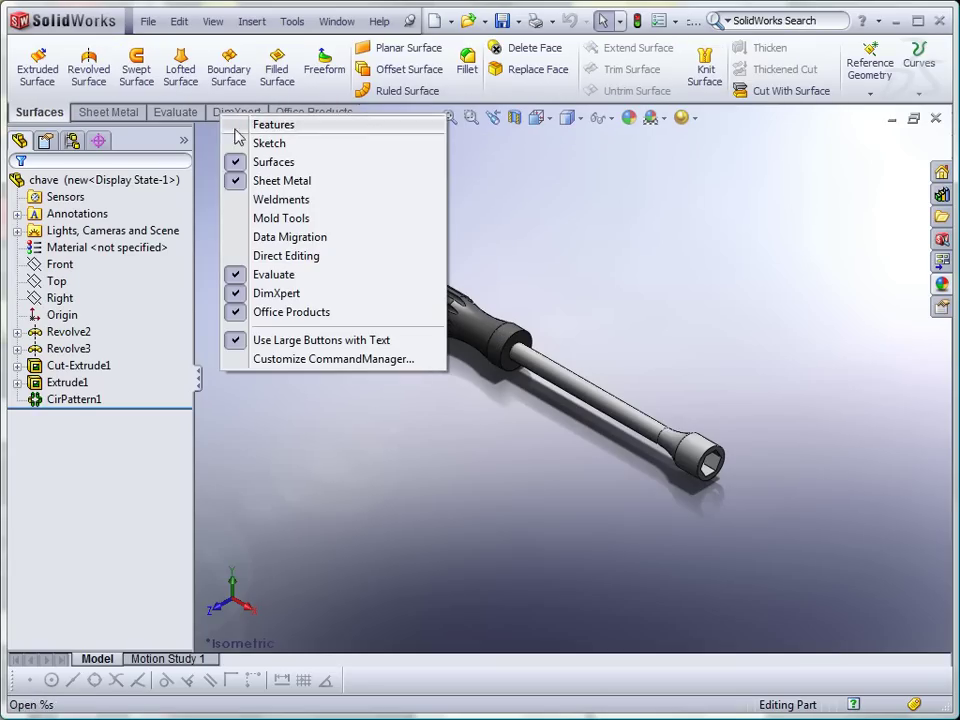
click(240, 182)
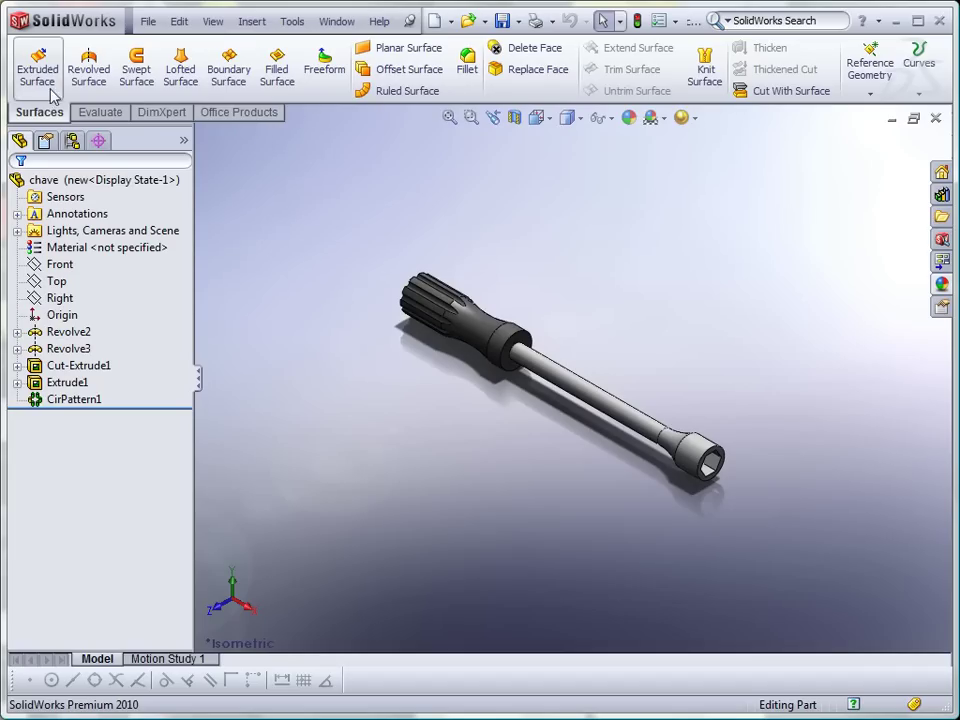
Restore the Sketch and Features groups to the CommandManager tabs
right_click(255, 113)
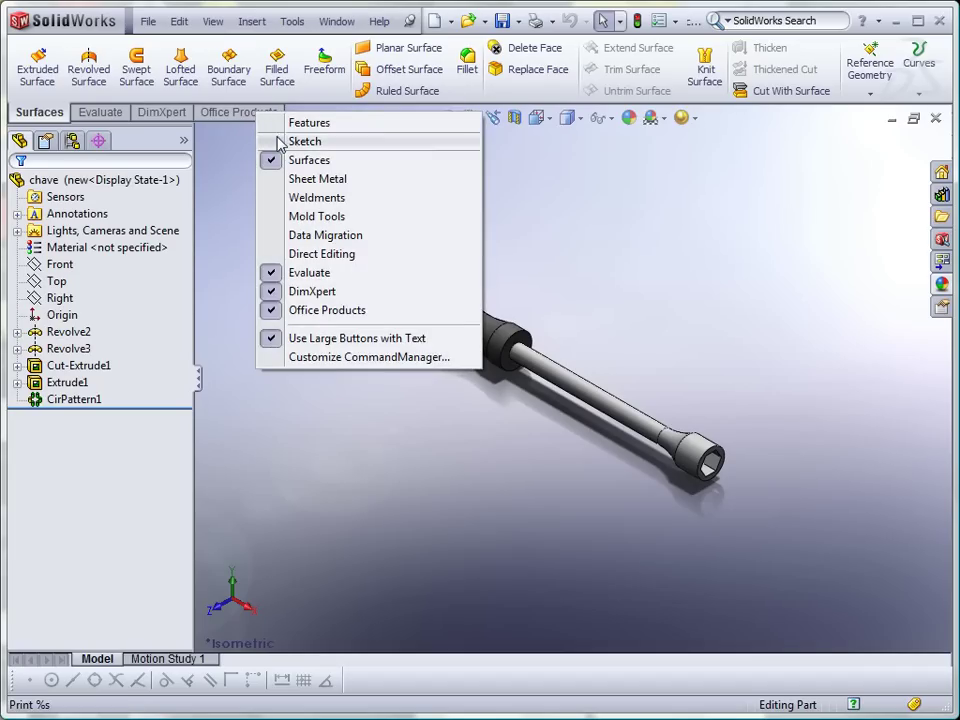
click(278, 143)
right_click(268, 118)
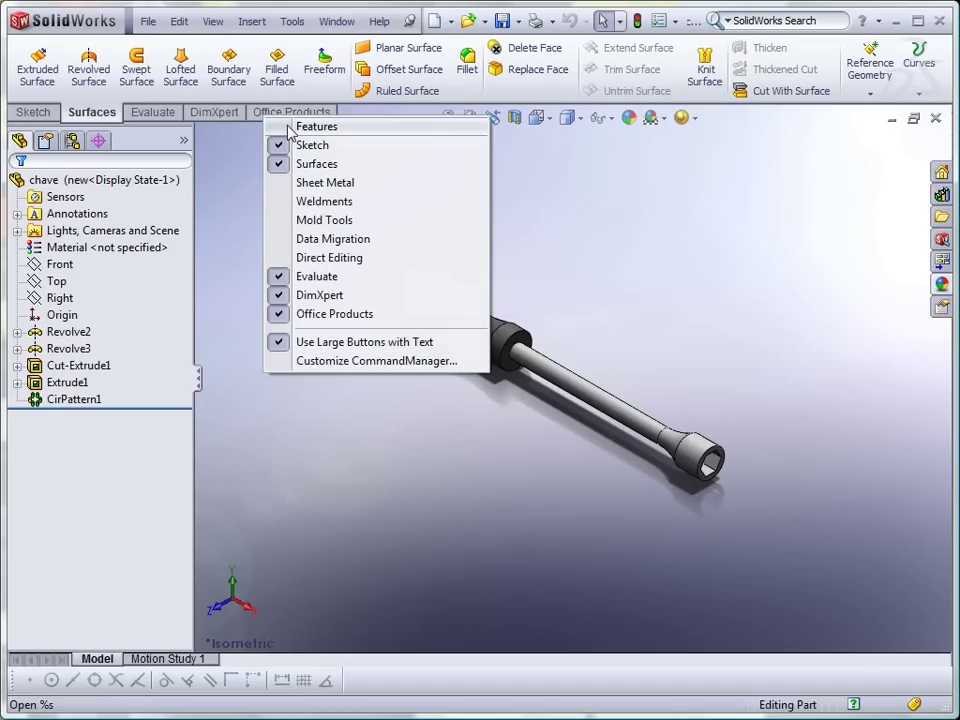
click(289, 129)
right_click(289, 118)
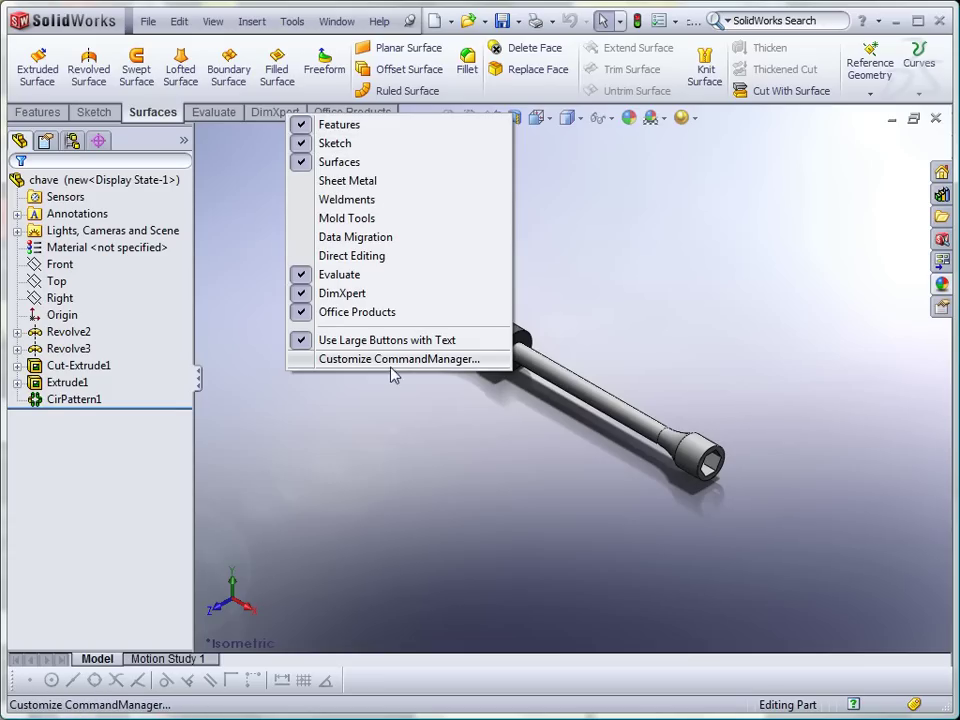
Open the Customize dialog, reposition it, and dismiss the add-group options
click(338, 360)
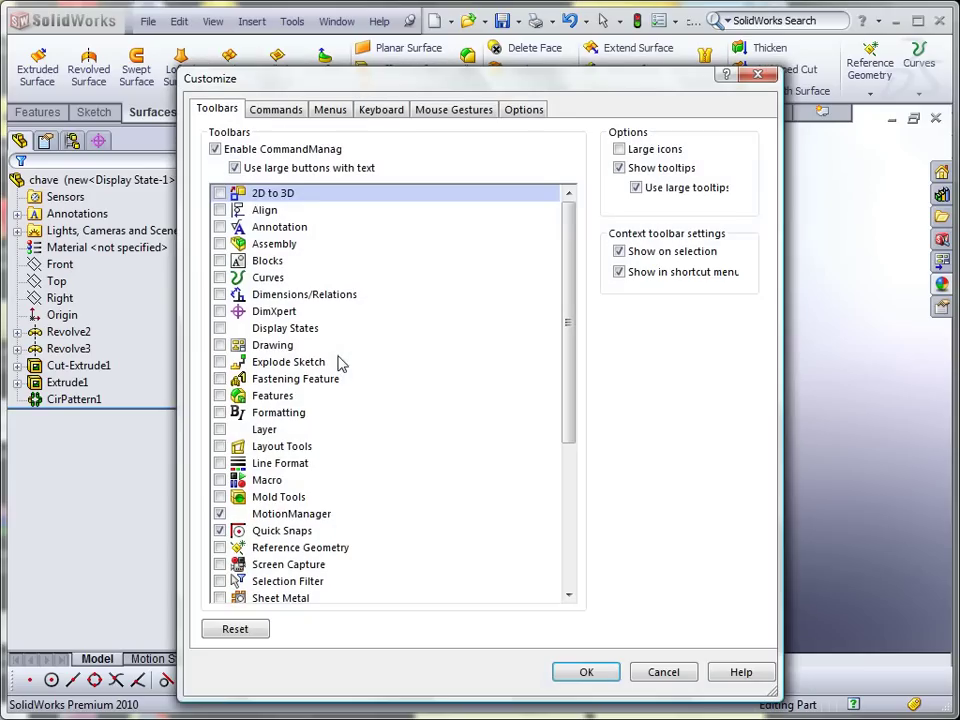
drag(588, 89, 560, 163)
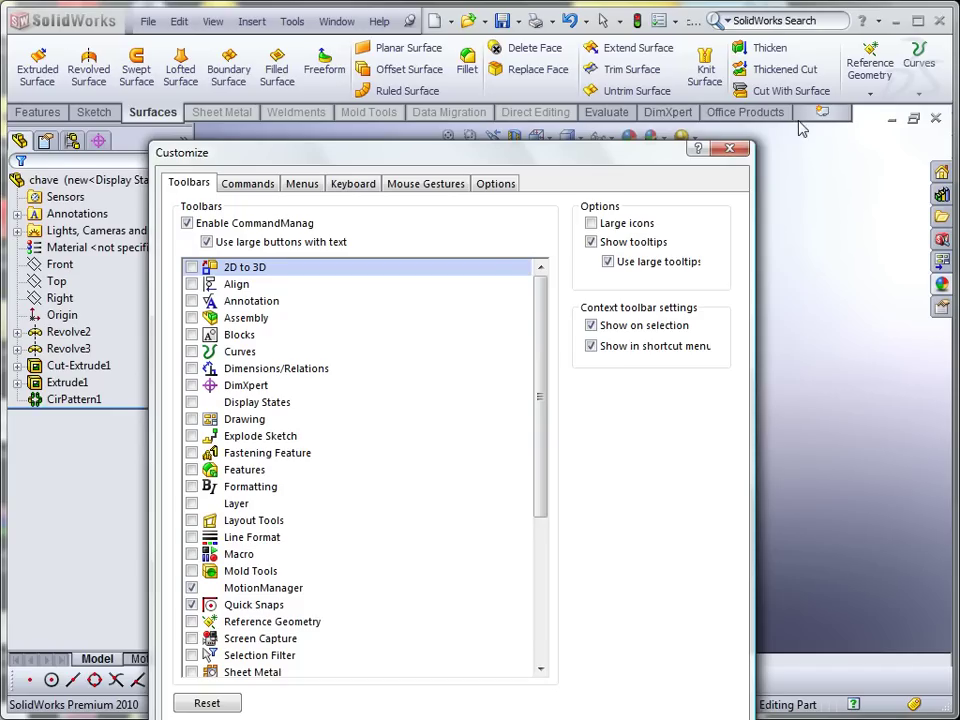
right_click(828, 114)
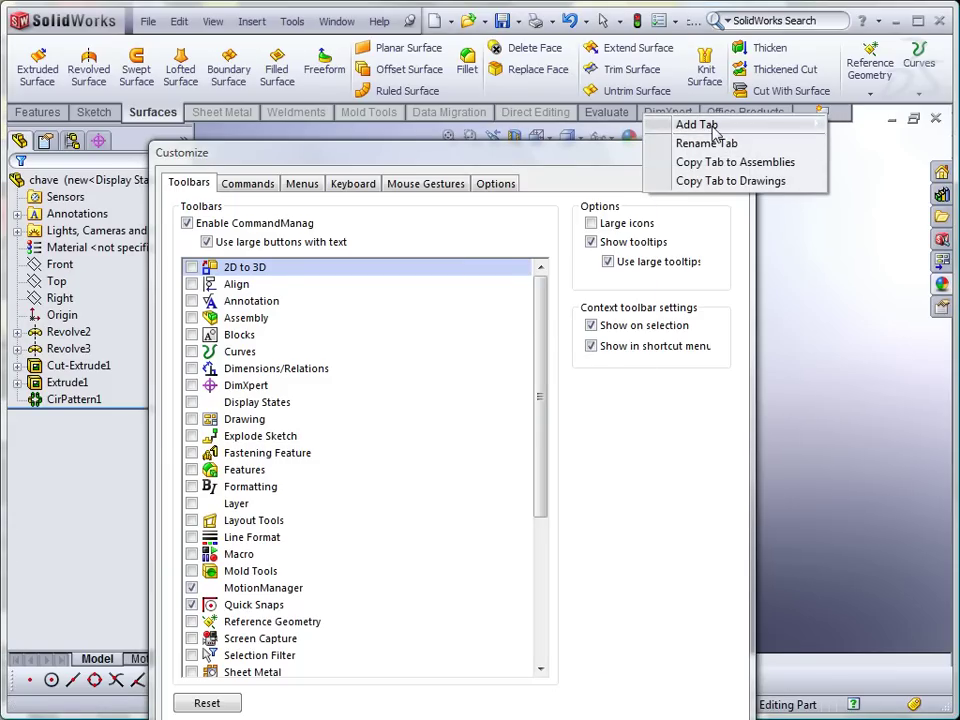
mouse_move(740, 124)
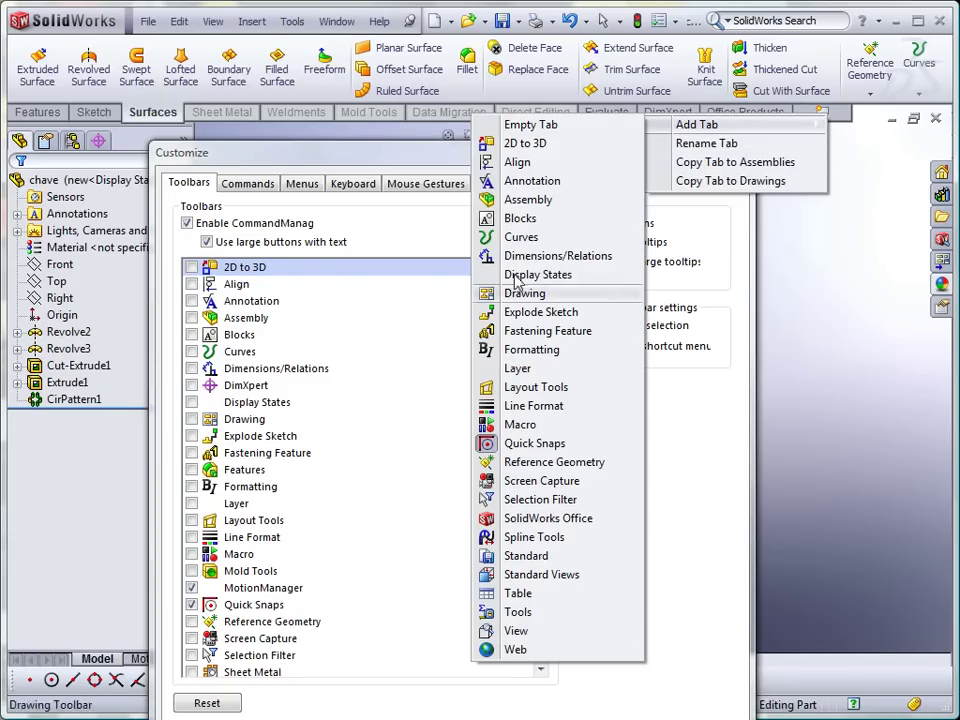
click(405, 225)
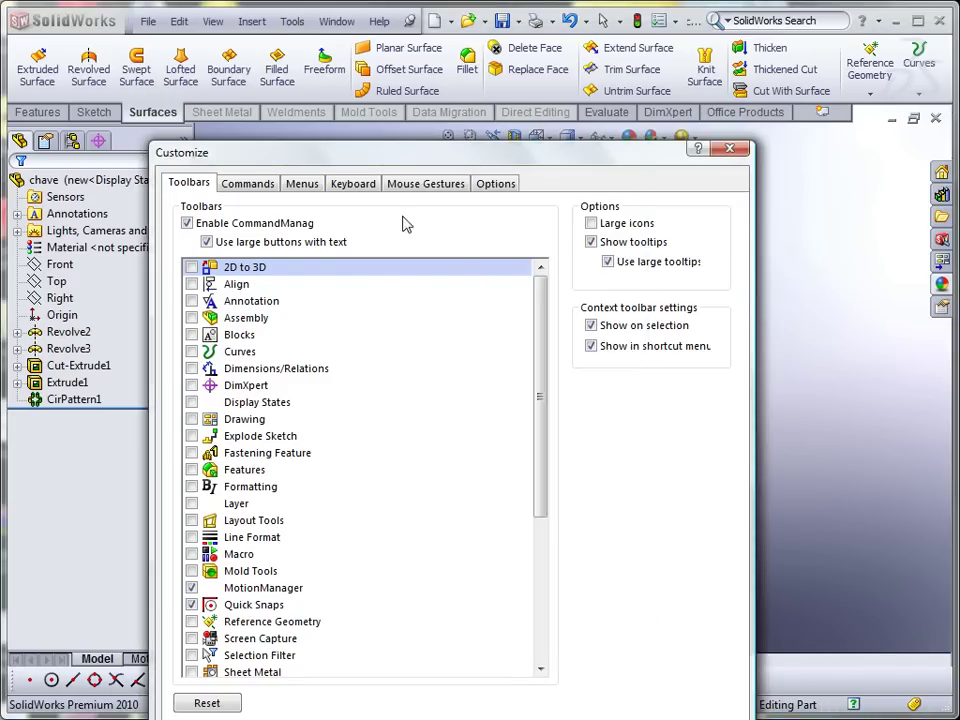
Toggle the Align, Annotation, Assembly and Blocks toolbars on and off, then view Commands
click(192, 284)
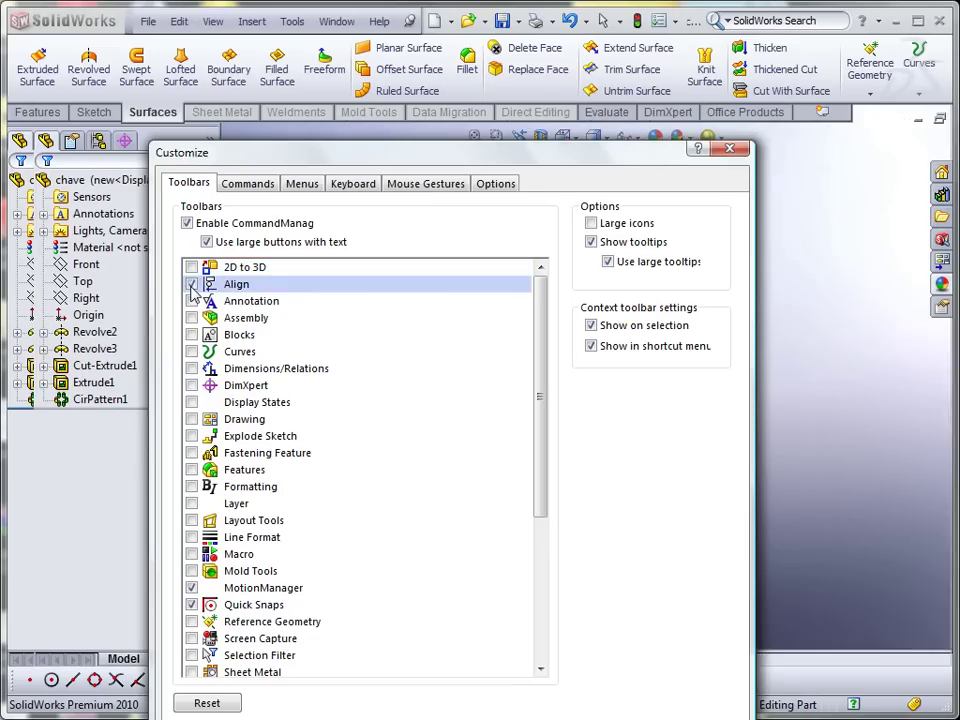
click(192, 284)
click(192, 301)
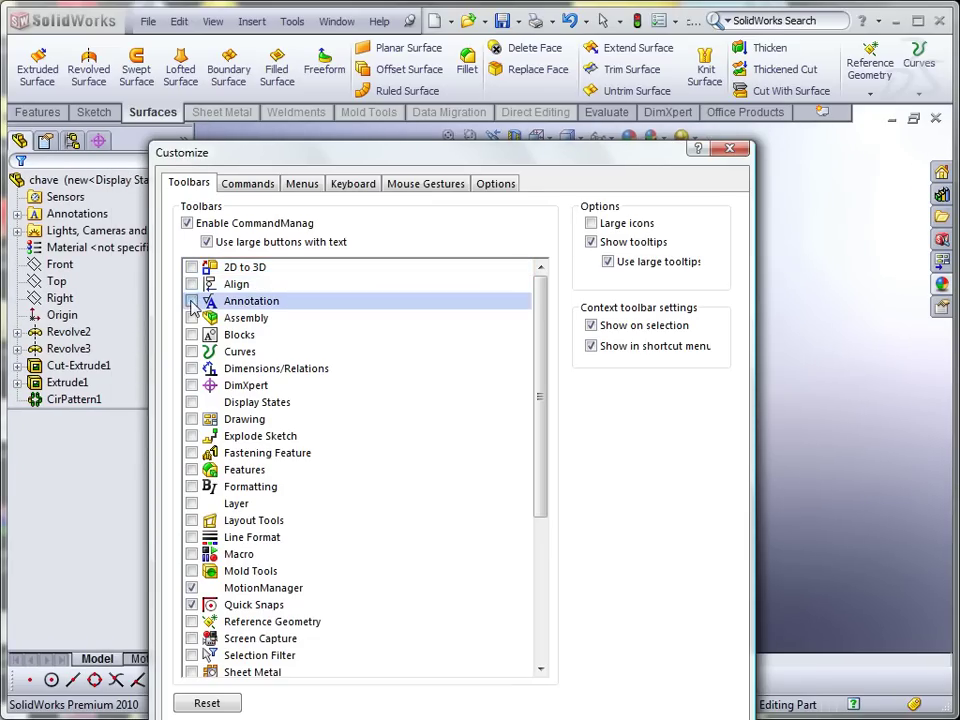
click(192, 301)
click(192, 318)
click(192, 318)
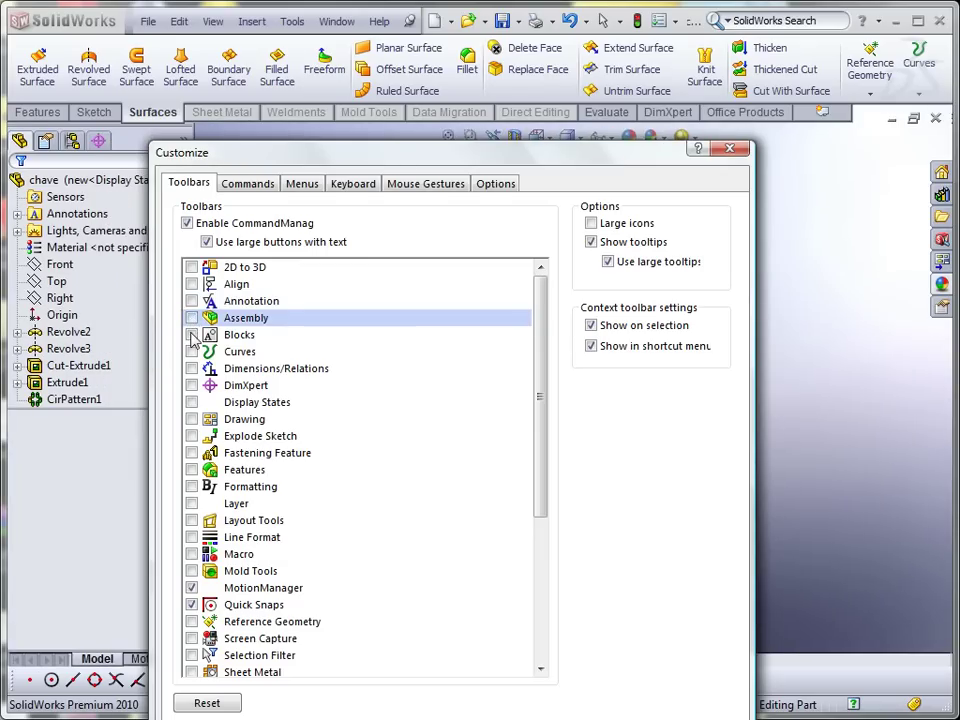
click(192, 335)
click(192, 335)
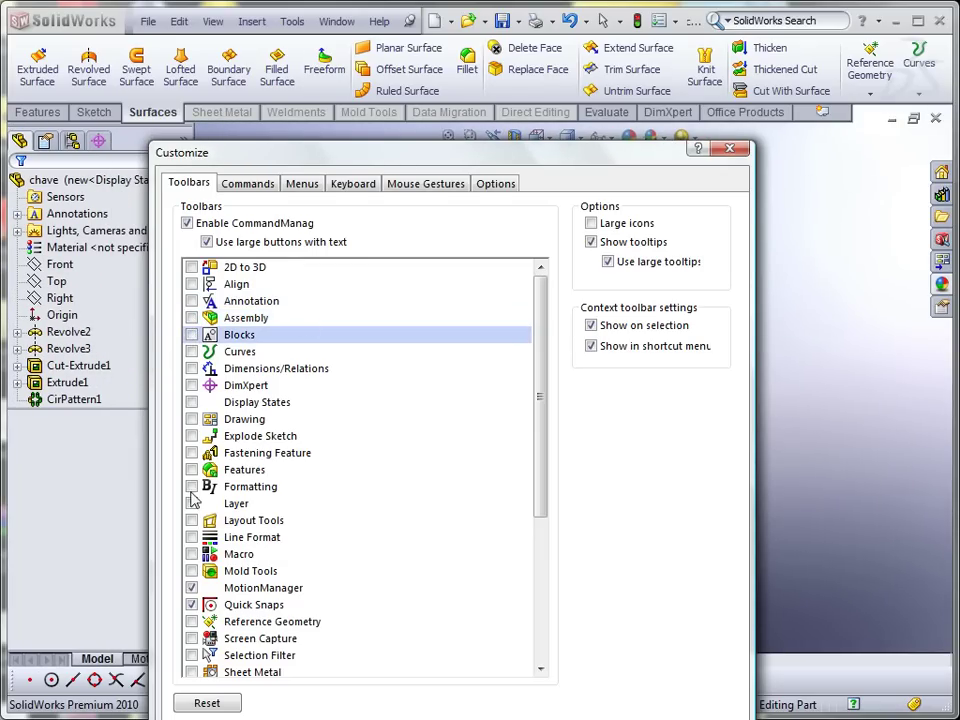
click(256, 185)
Browse 2D To 3D and Assembly commands and the Edit, Tools, Others menus, then keyboard shortcuts
click(210, 241)
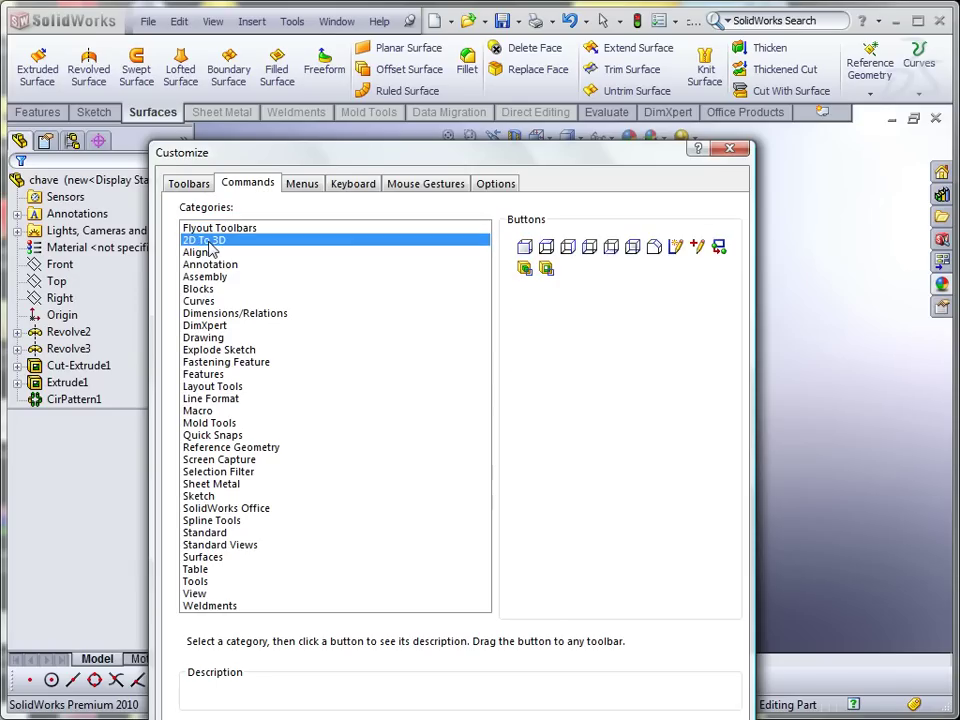
key(Down)
key(Down)
key(Down)
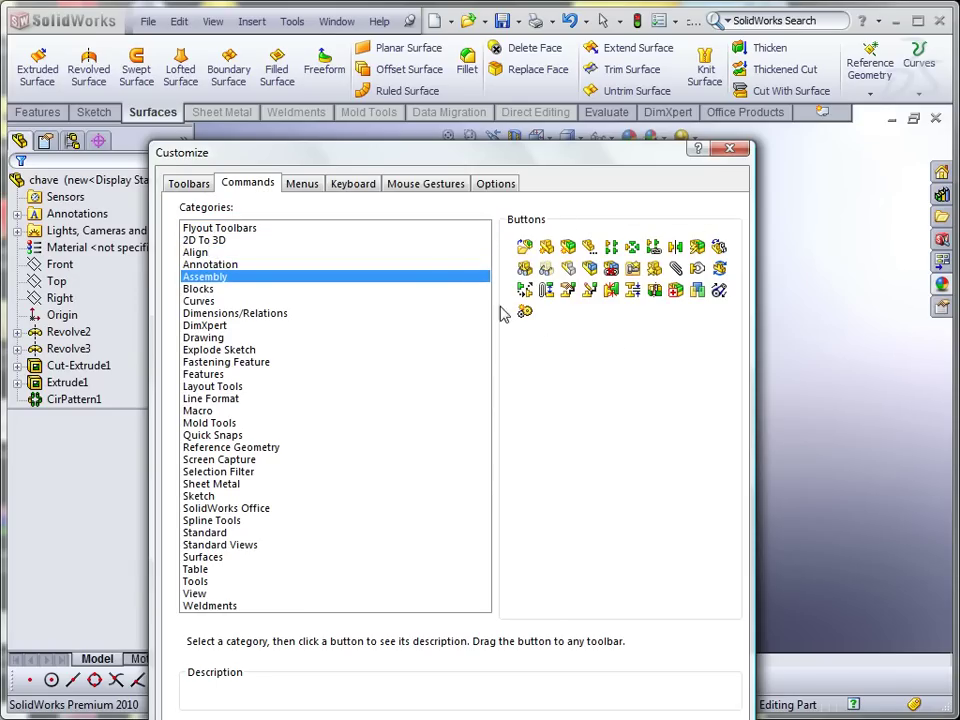
click(303, 186)
click(189, 246)
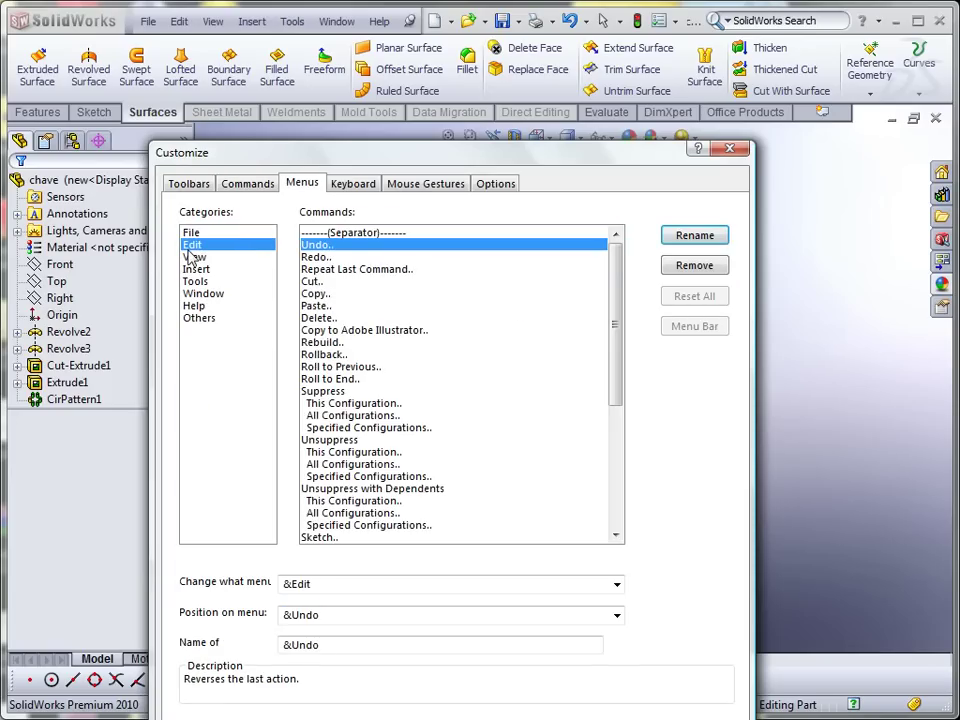
key(Down)
key(Down)
key(Down)
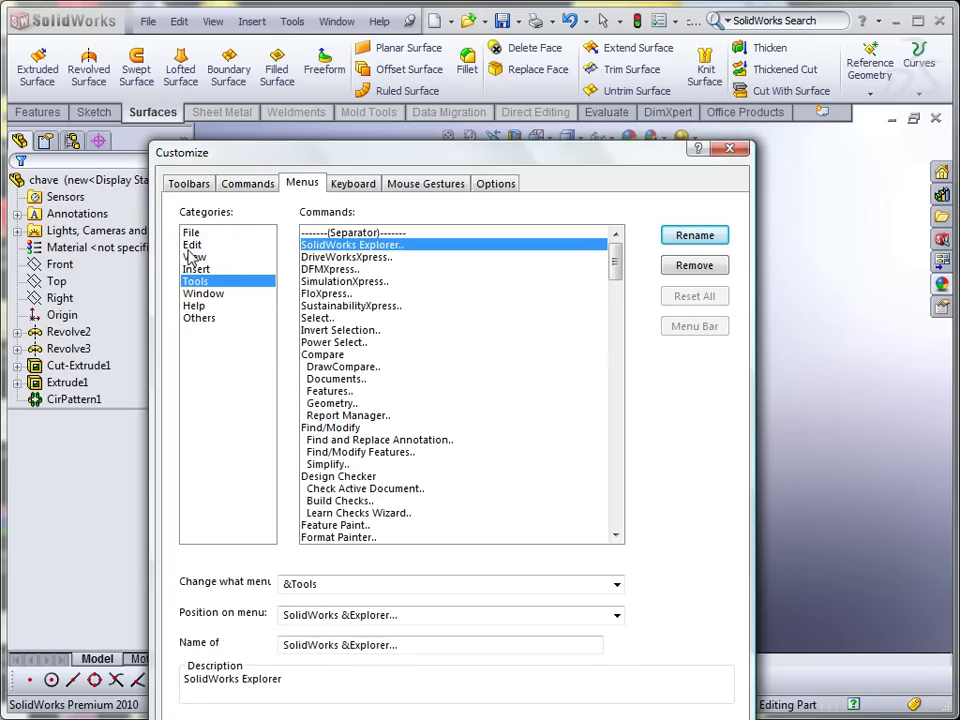
key(Down)
key(Down)
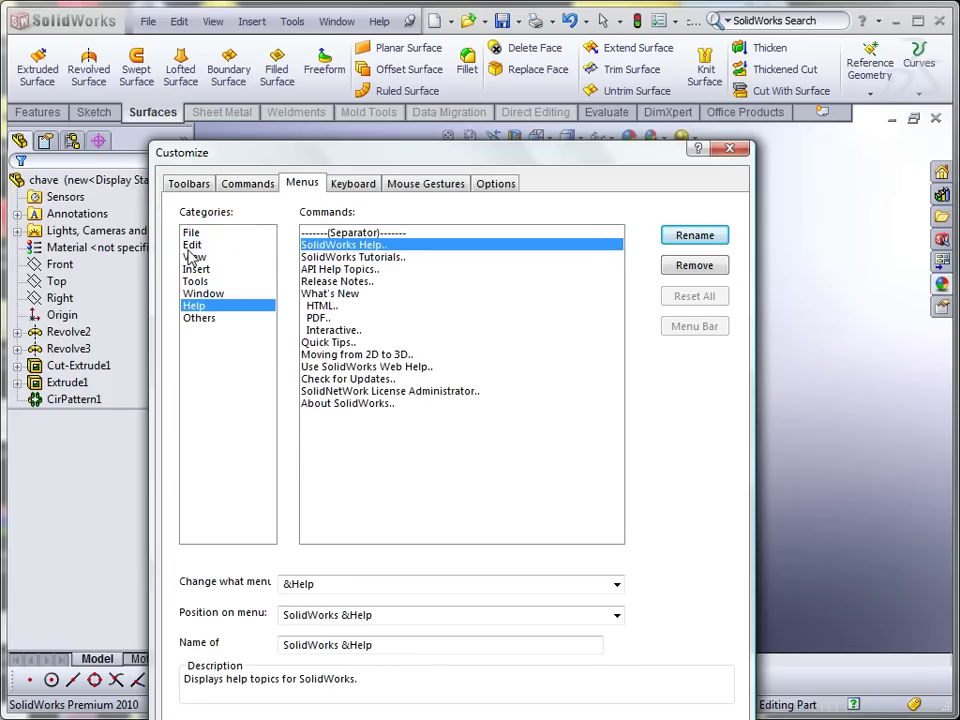
key(Down)
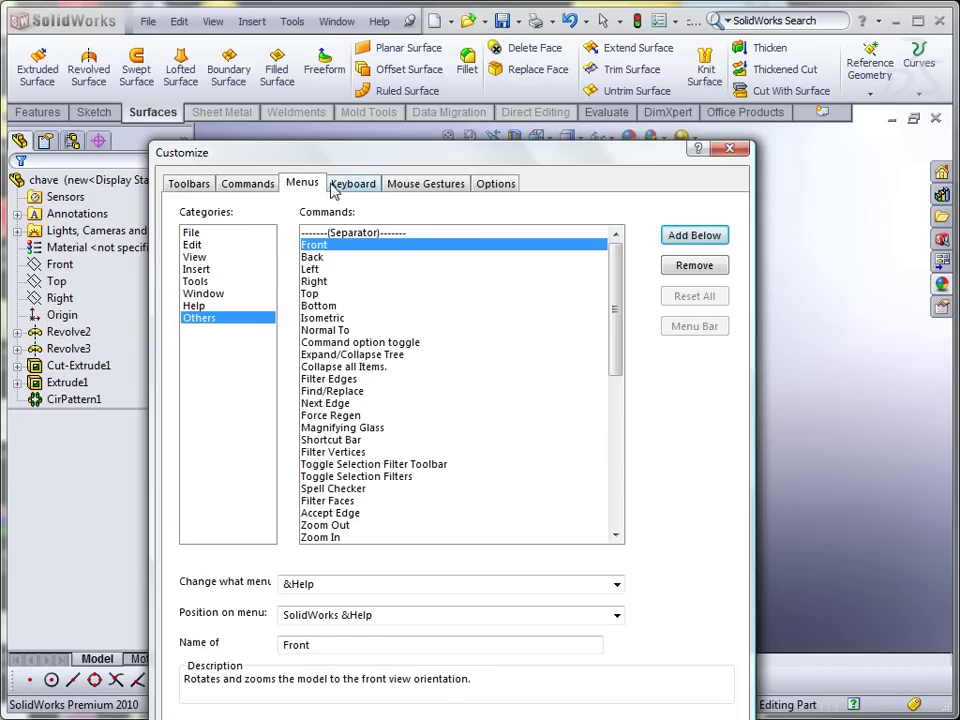
click(350, 182)
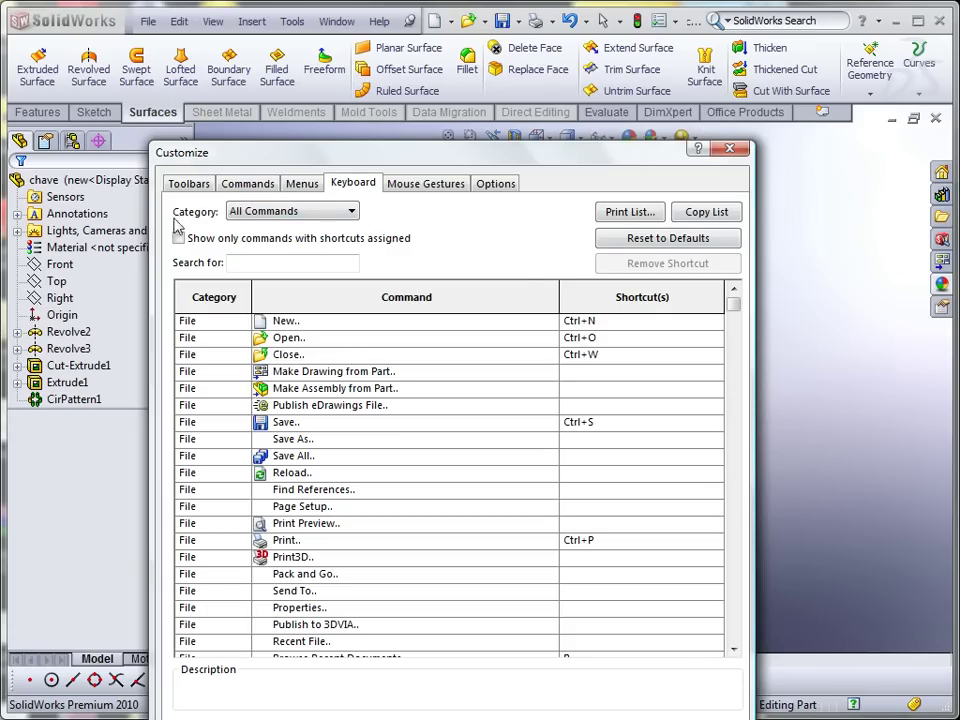
Assign the D shortcut to the Insert category's Extrude command and close Customize with OK
click(292, 212)
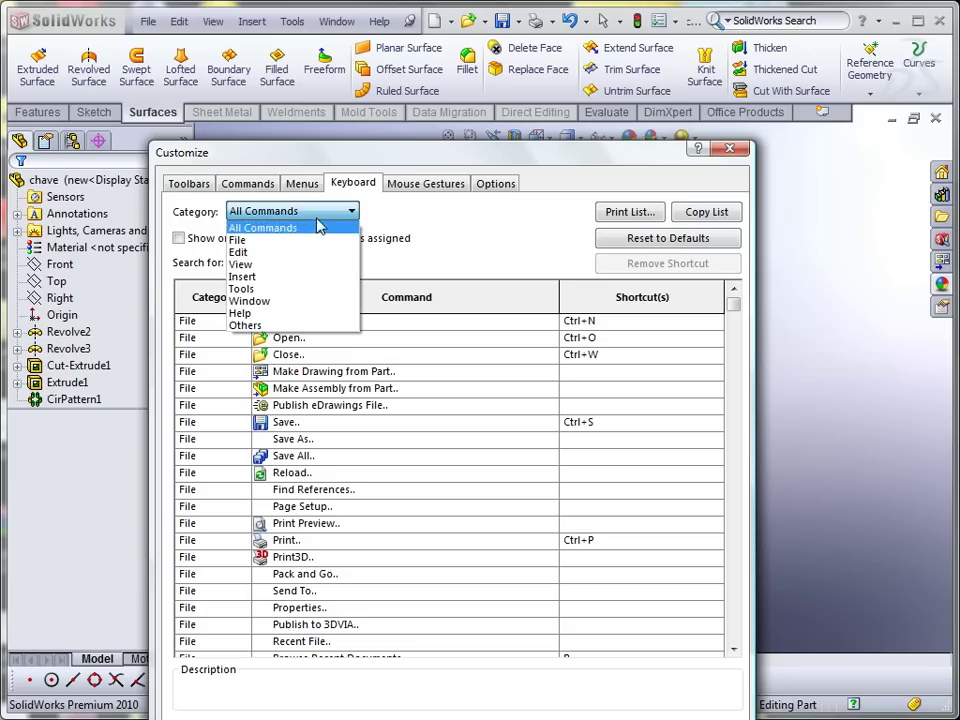
click(244, 276)
click(268, 341)
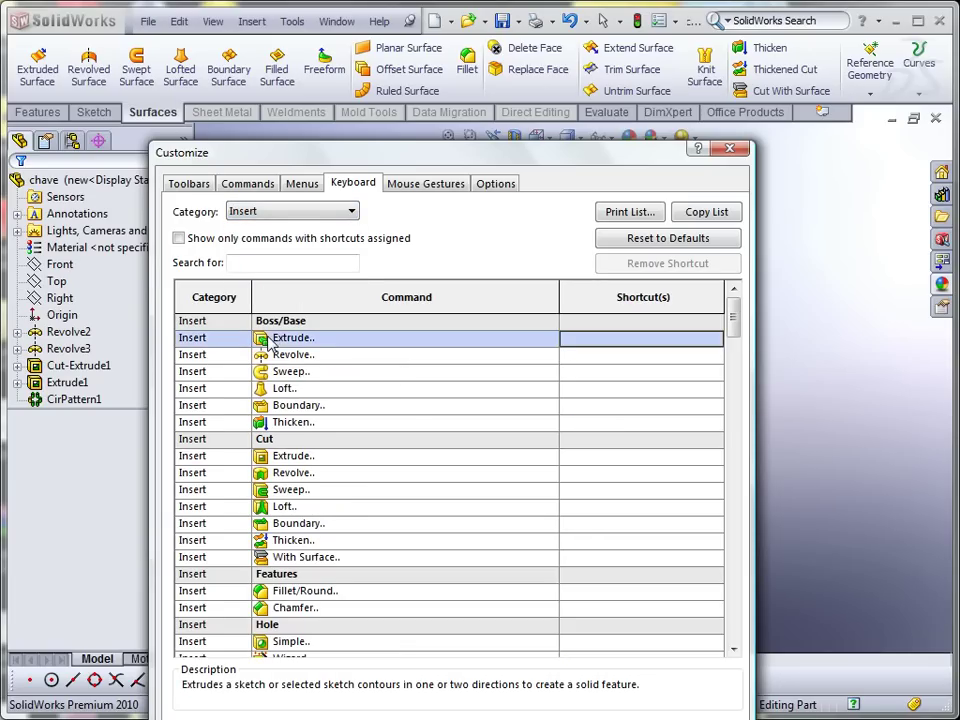
click(576, 337)
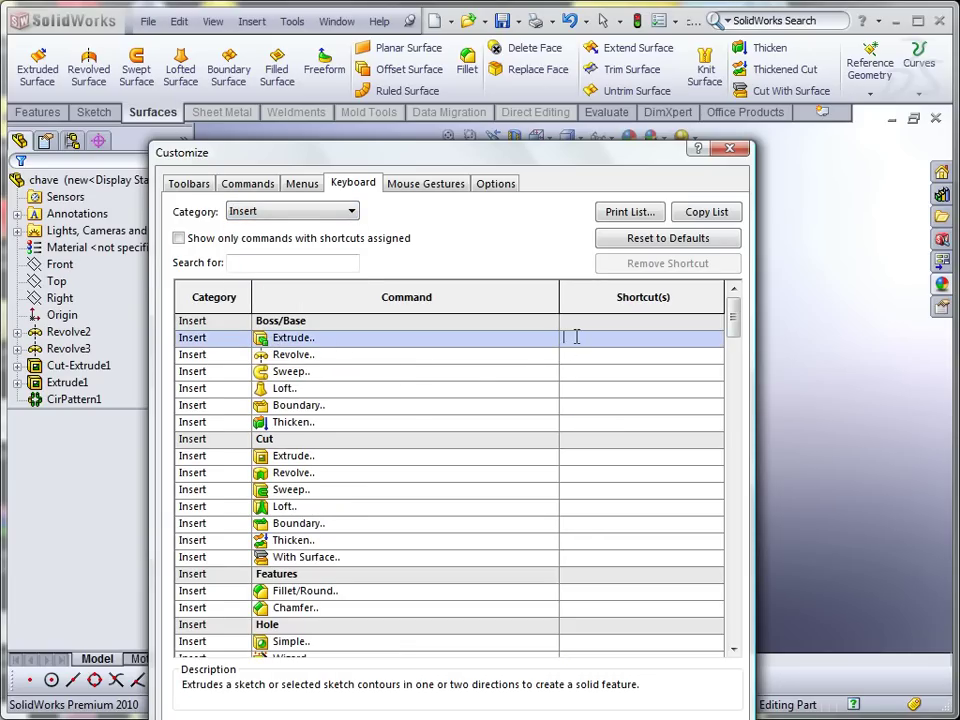
key(d)
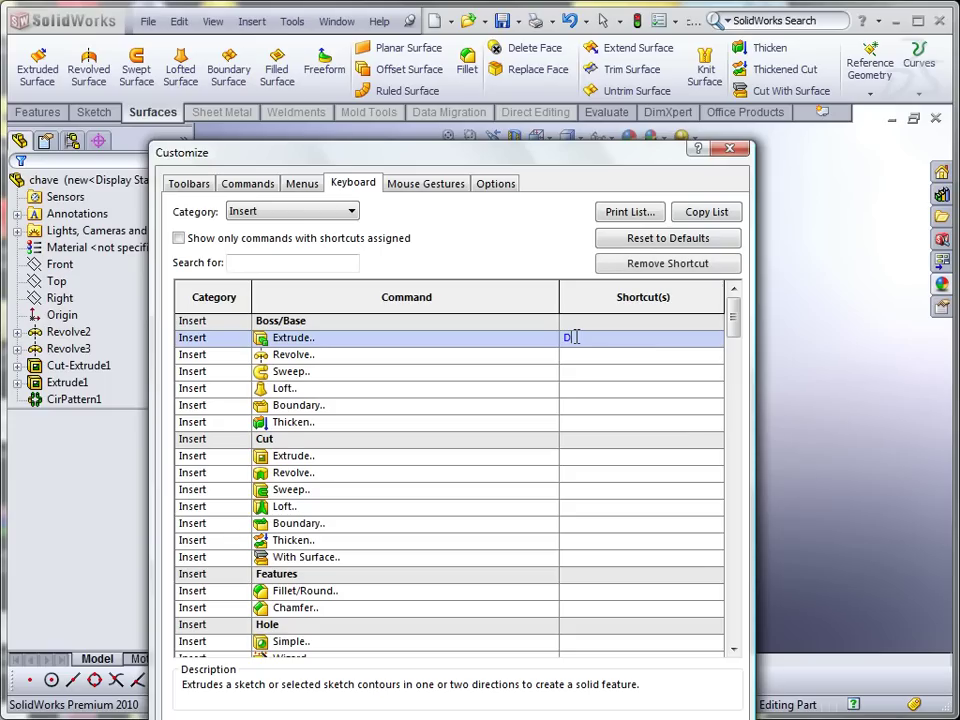
click(610, 369)
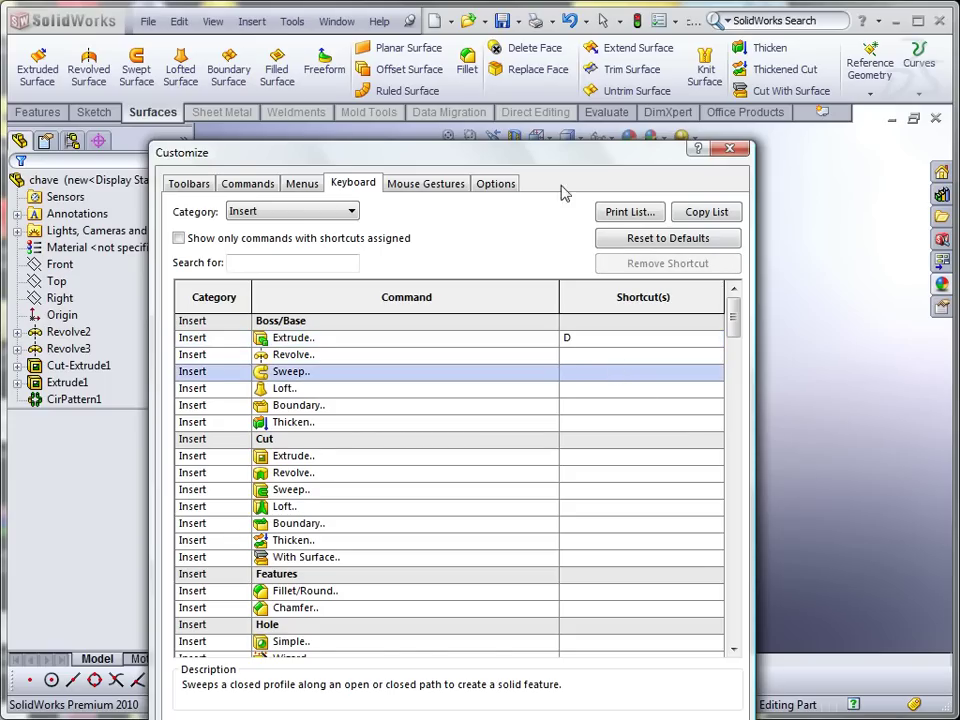
drag(553, 154, 560, 66)
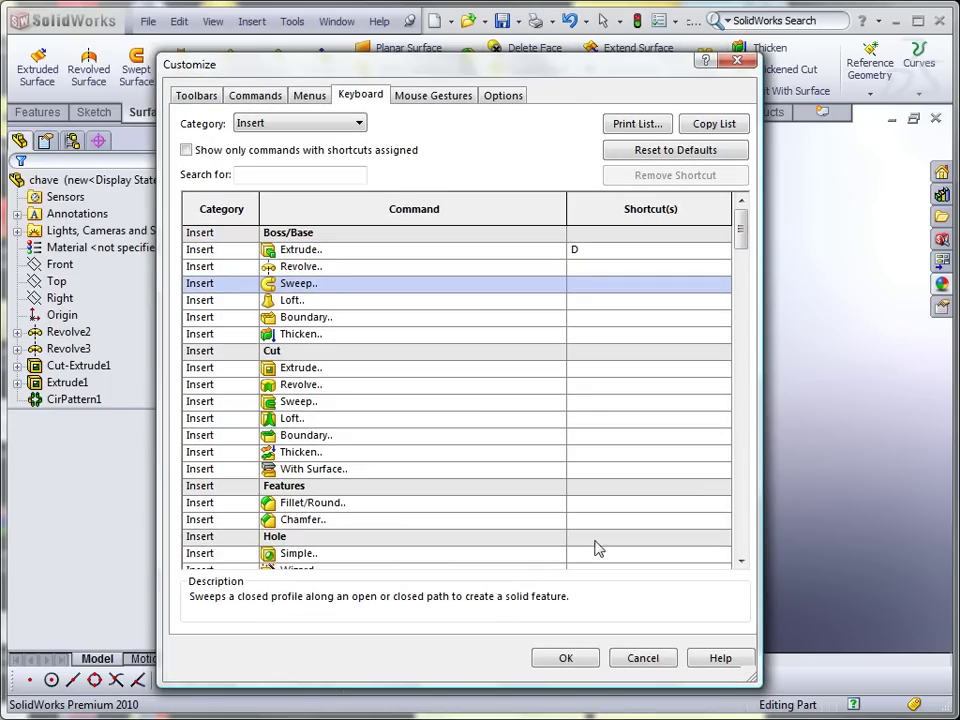
click(571, 657)
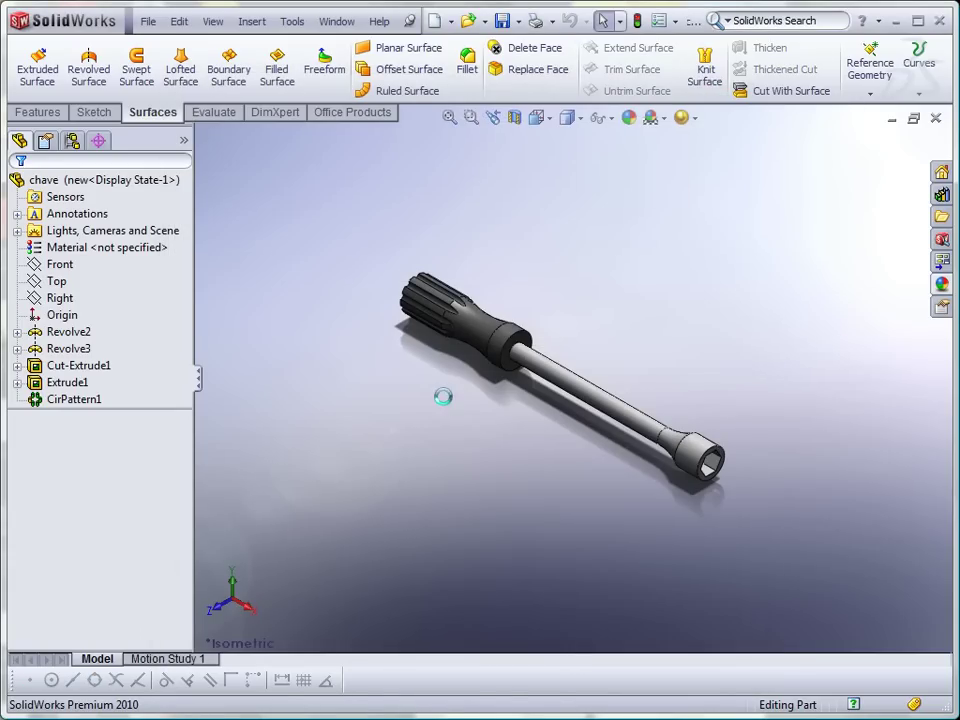
Test and cancel the new extrude shortcut, then show the Front, Top, Right planes and origin
key(e)
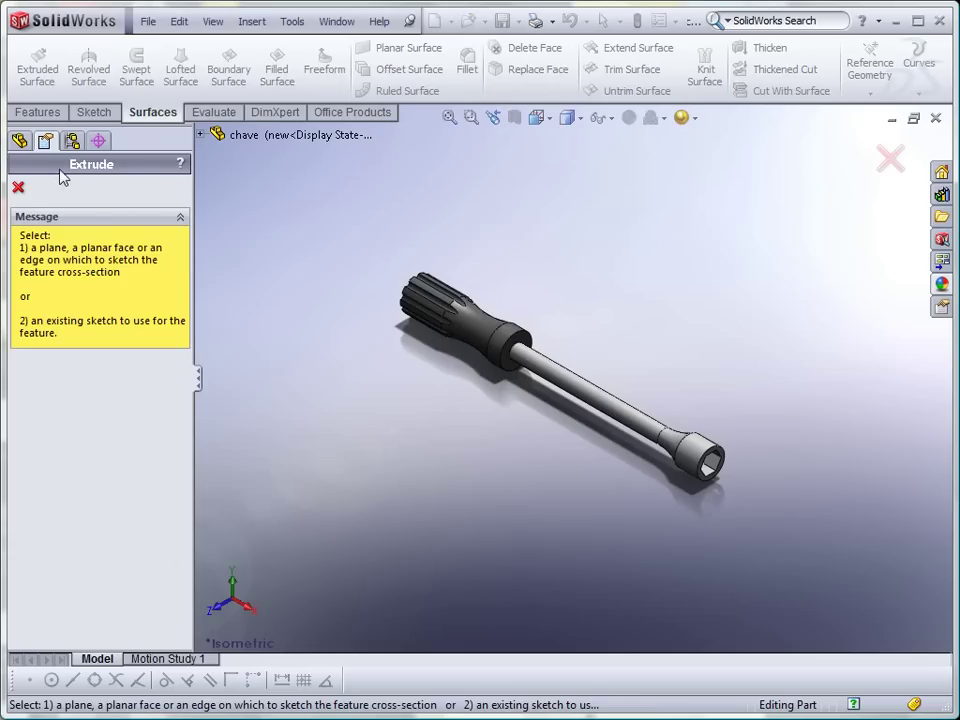
click(17, 189)
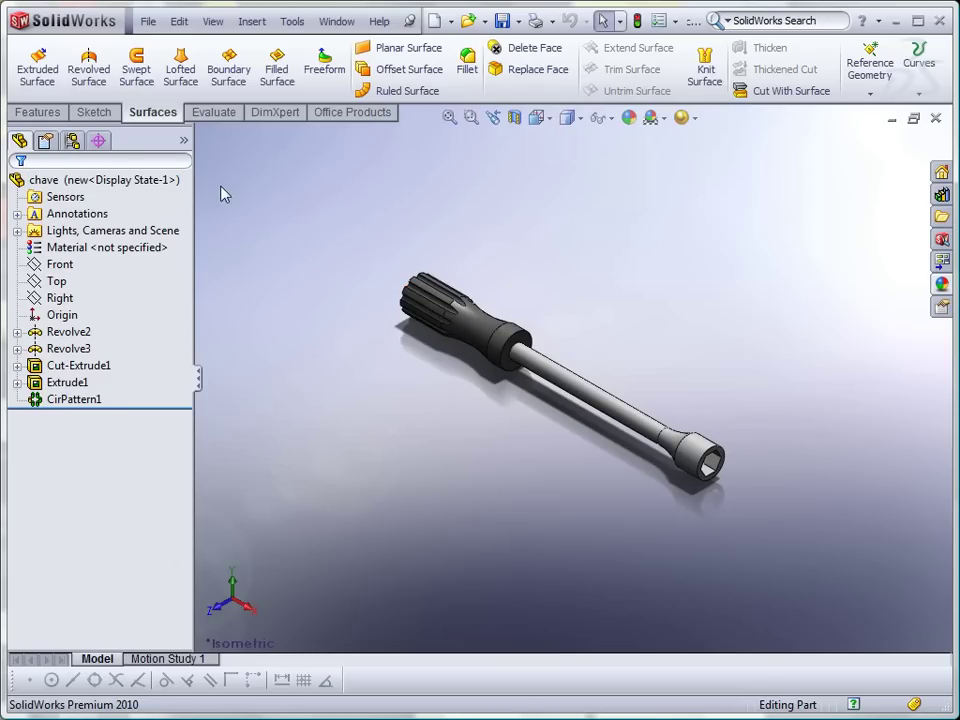
click(62, 265)
ctrl+click(56, 281)
ctrl+click(58, 298)
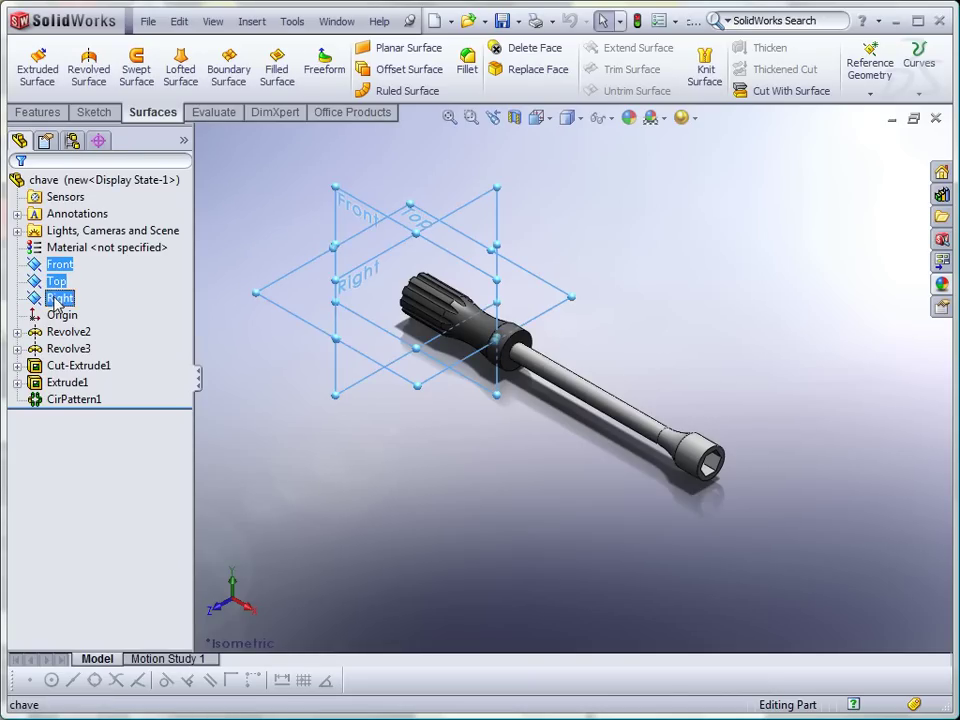
ctrl+click(54, 315)
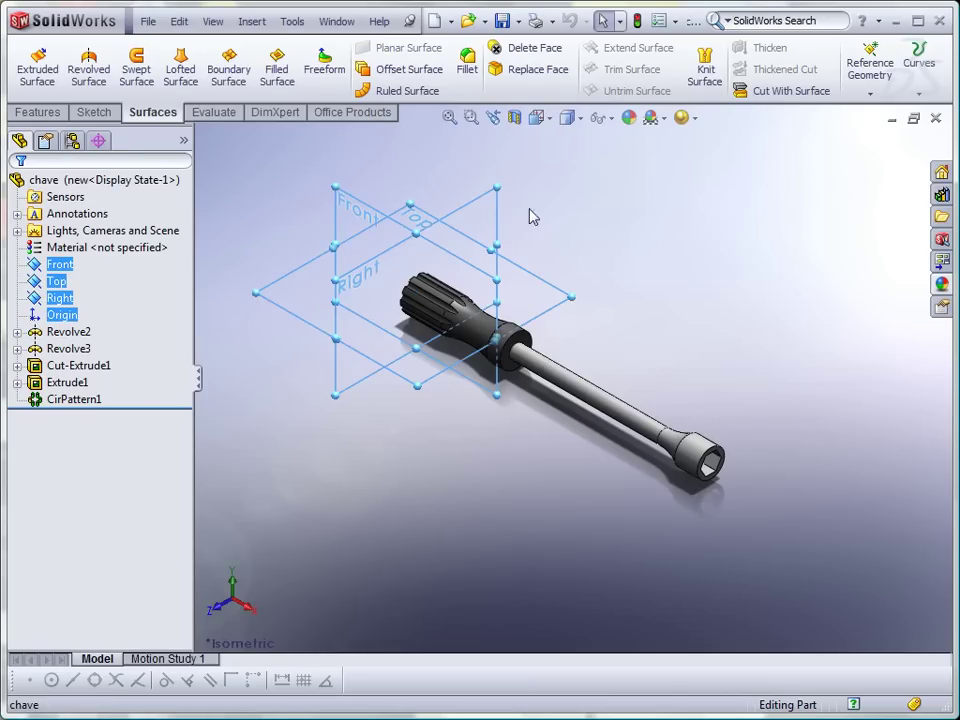
Clear the planes, visit the PropertyManager, Sketch, ConfigurationManager and DimXpertManager panes, then return to FeatureManager
click(303, 415)
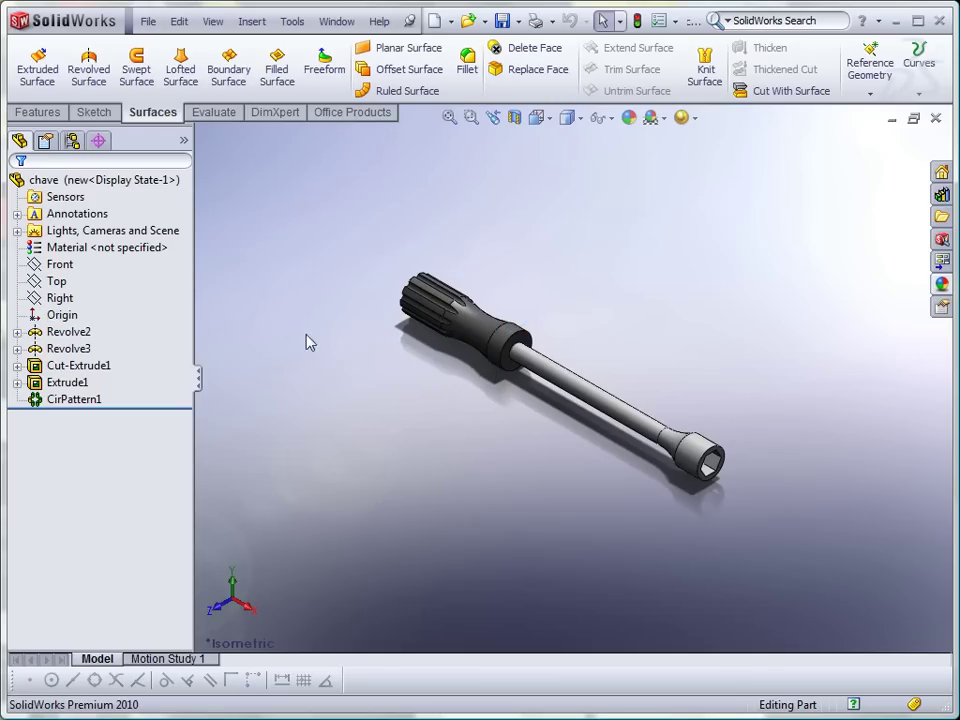
click(46, 141)
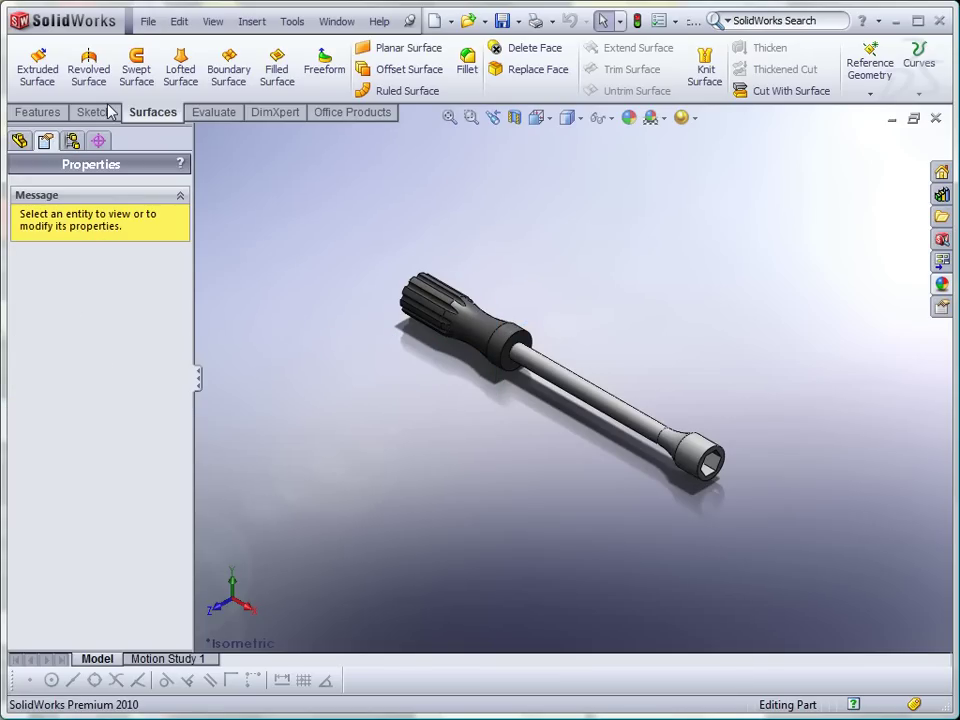
click(95, 111)
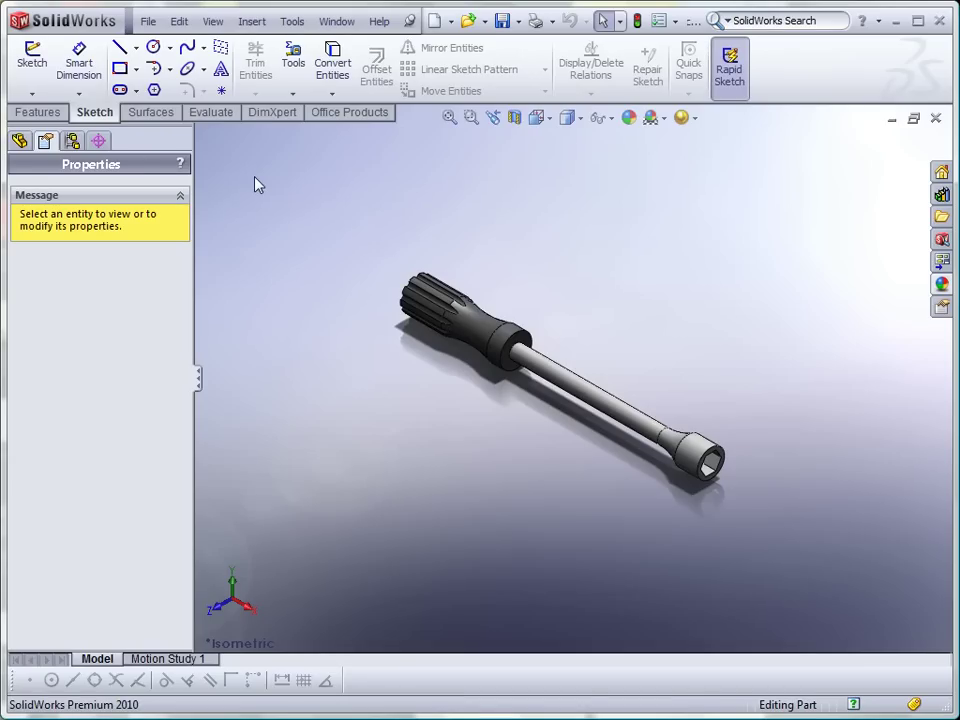
click(71, 142)
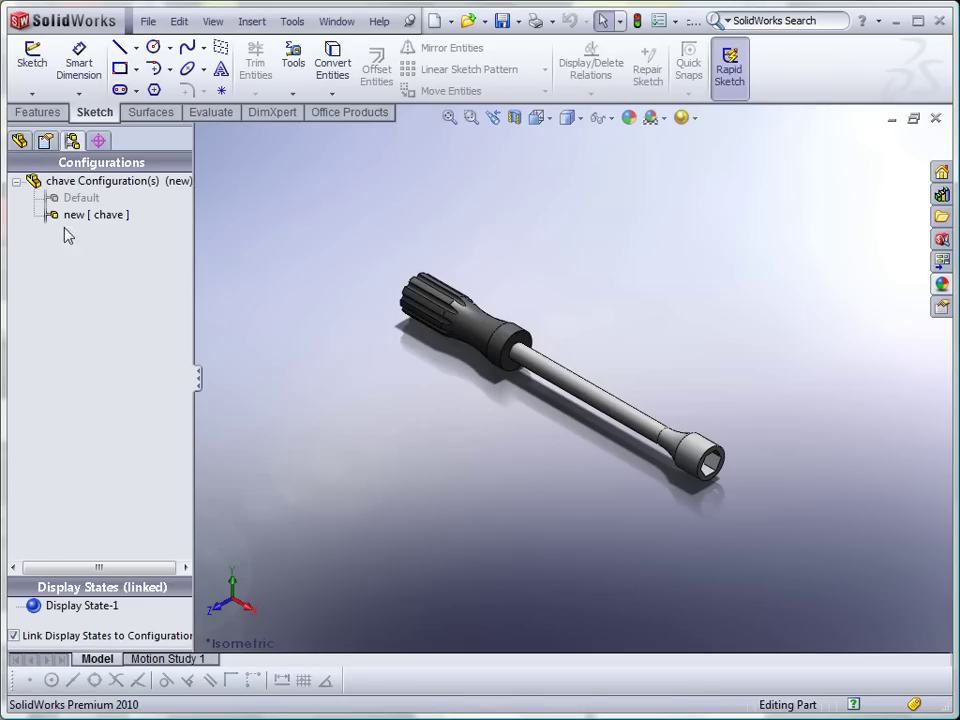
click(98, 140)
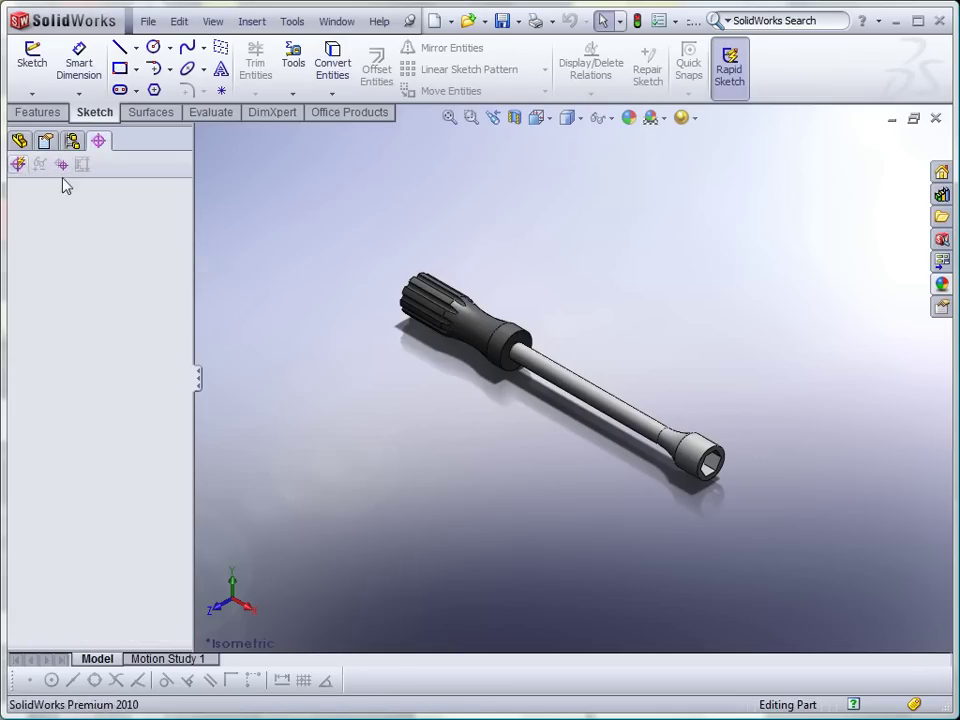
click(19, 140)
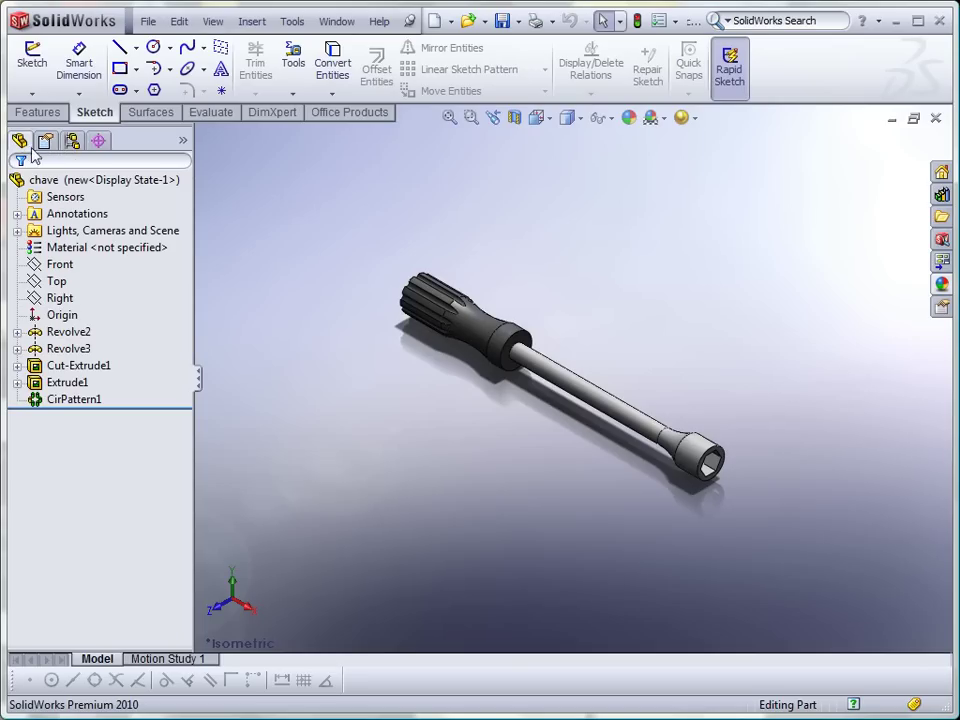
Reveal the display-state columns, then collapse the FeatureManager pane so the wrench fills the window
click(184, 141)
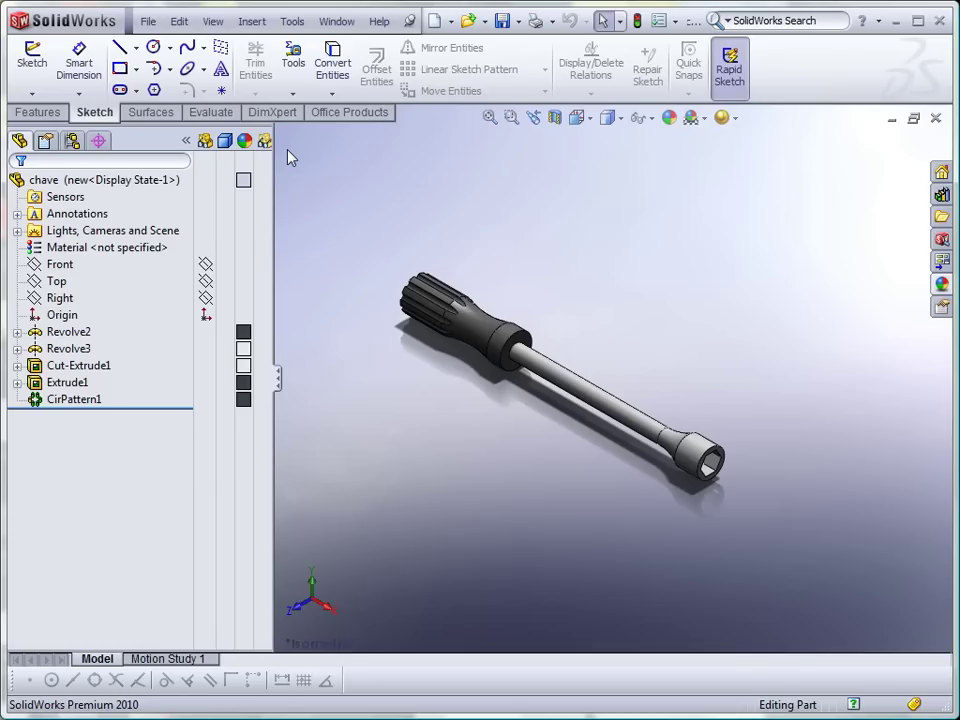
click(280, 382)
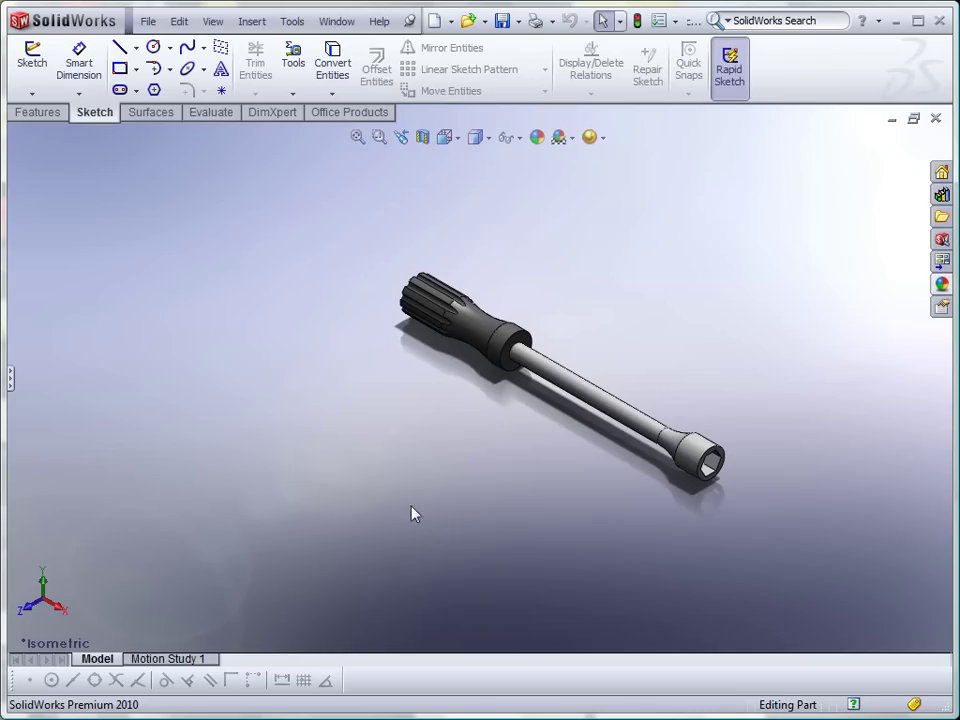
Zoom in and out on the wrench with the mouse wheel
scroll(568, 339, up, 2)
scroll(468, 377, down, 2)
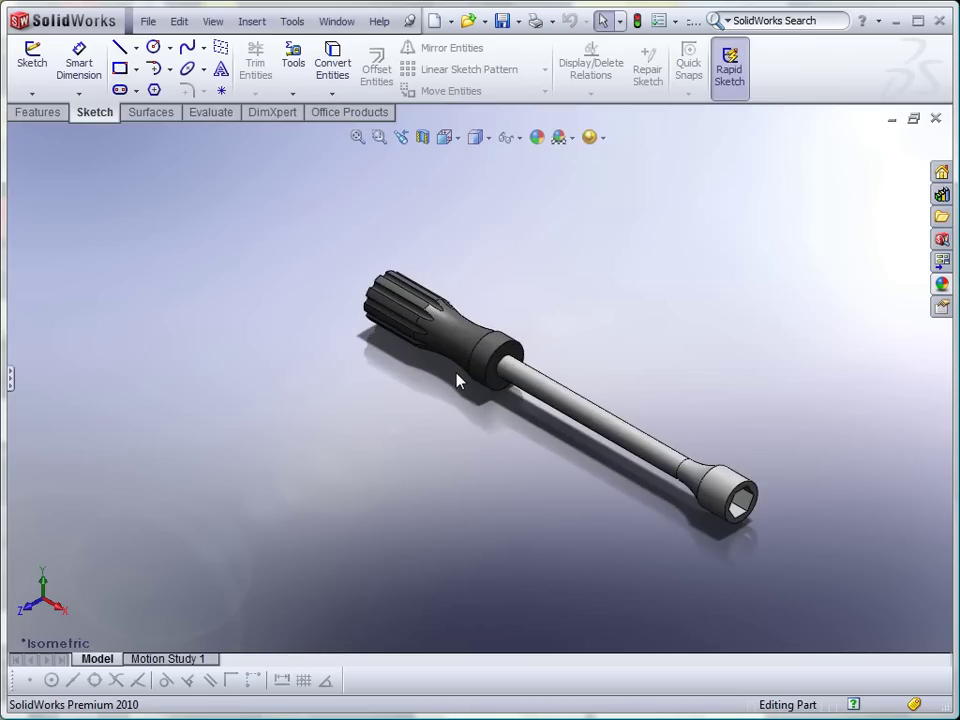
scroll(541, 329, down, 1)
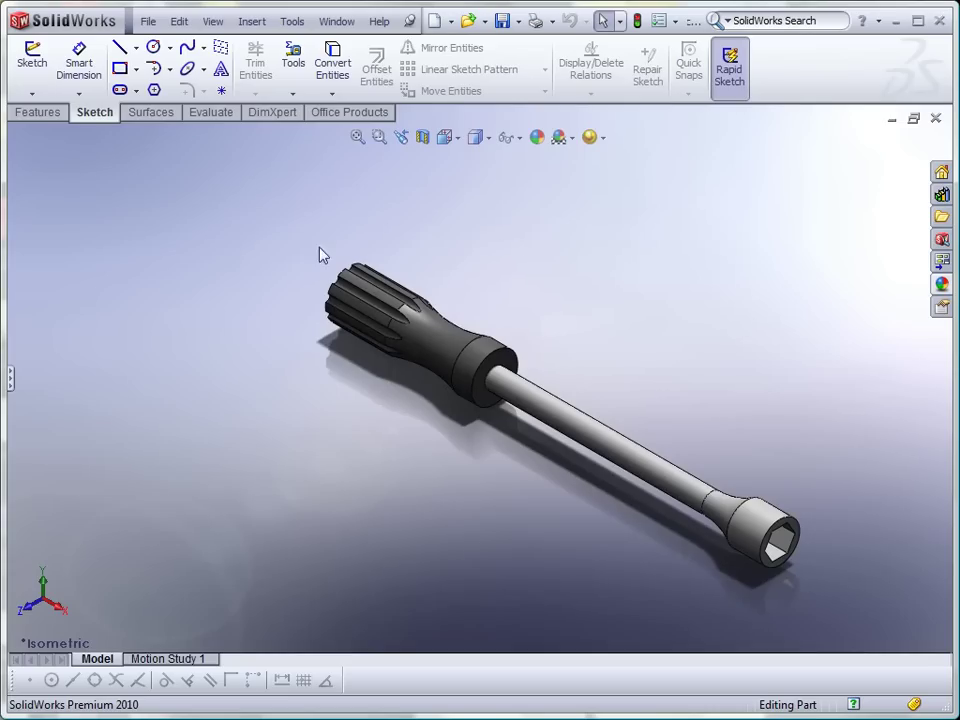
scroll(470, 500, up, 1)
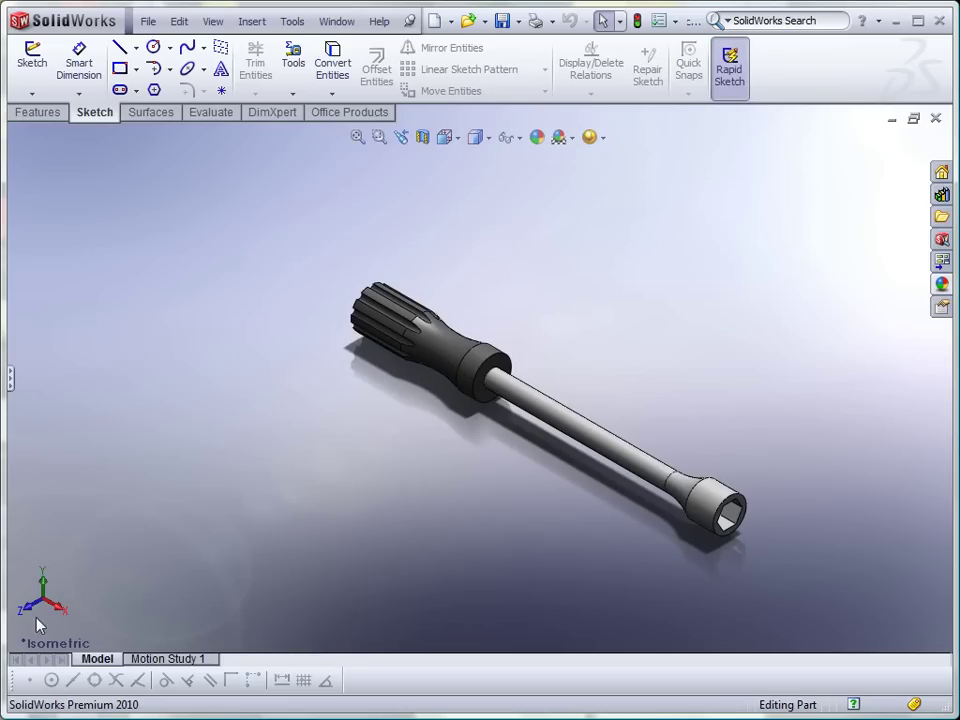
View the wrench from Top, Right and Left, back to Top, then open Motion Study 1's timeline
click(44, 584)
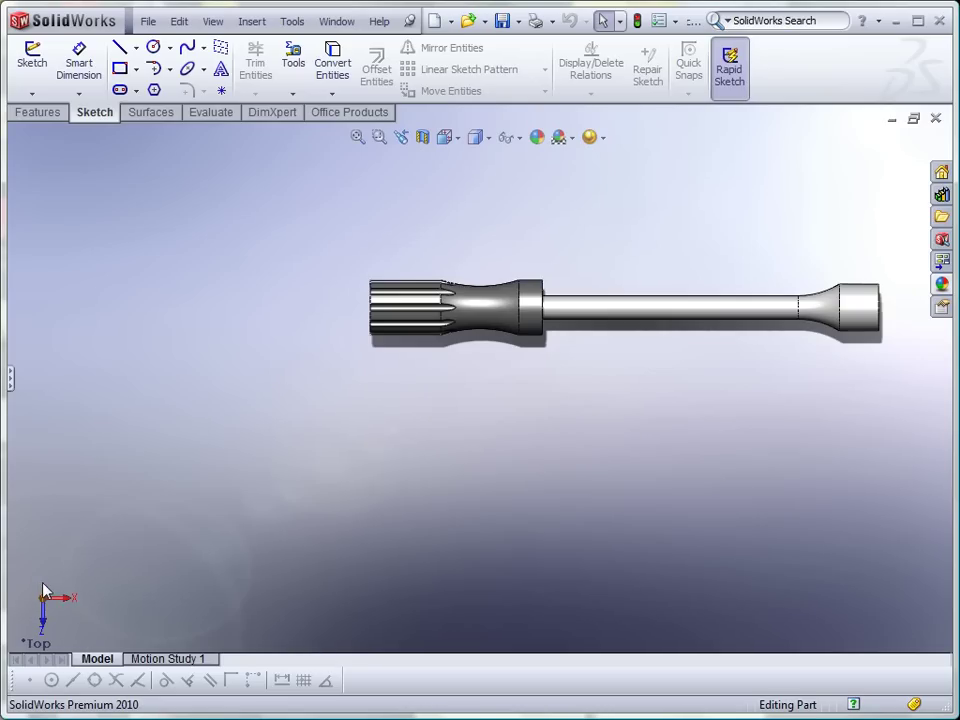
click(60, 600)
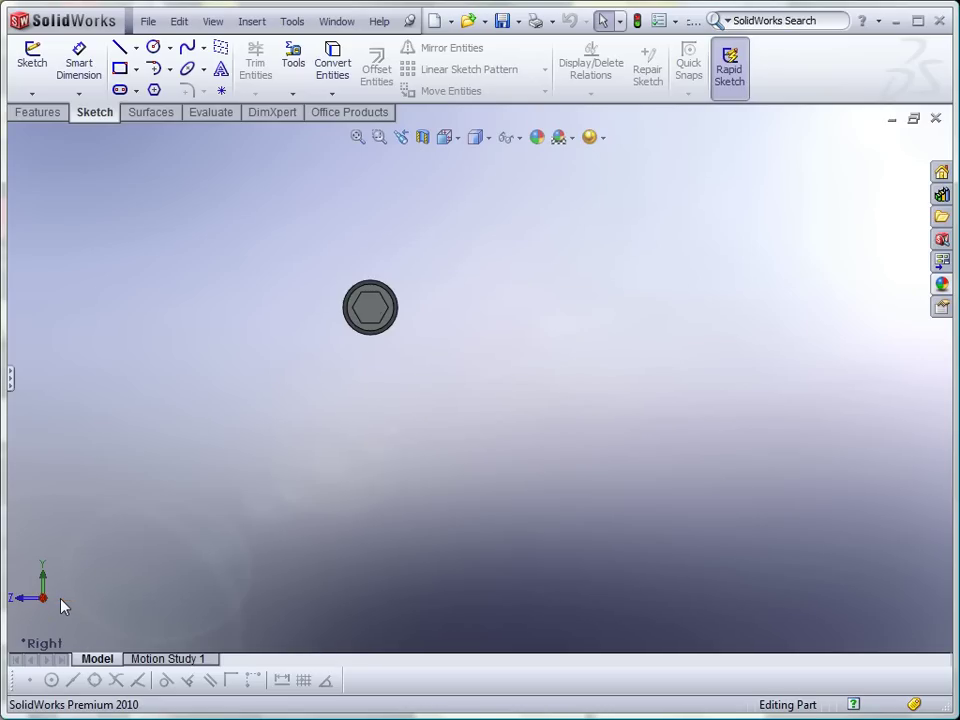
click(42, 600)
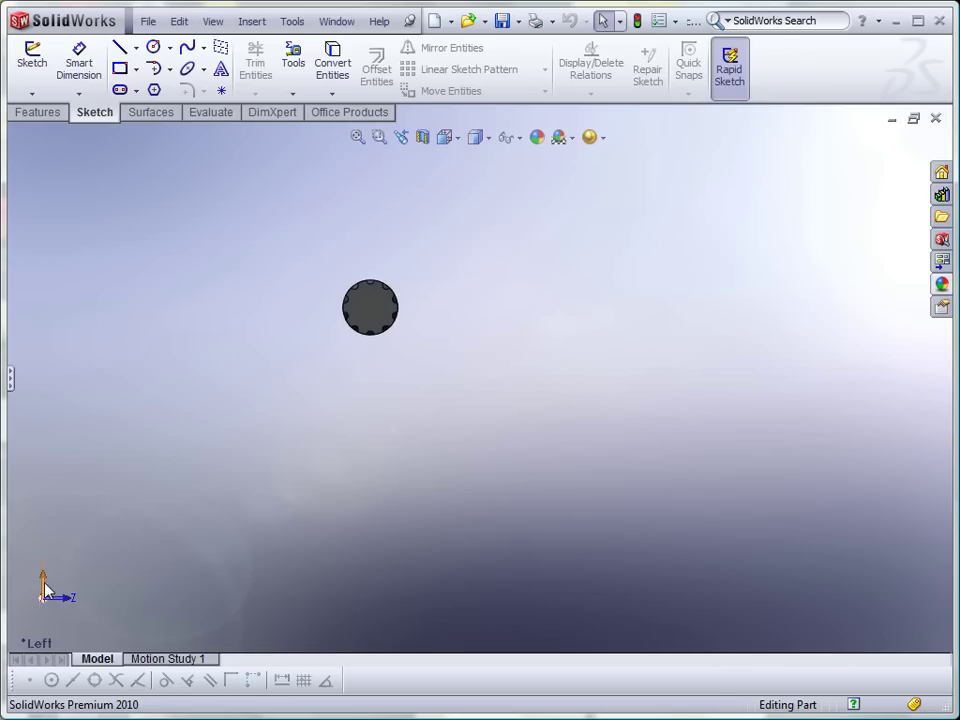
click(44, 590)
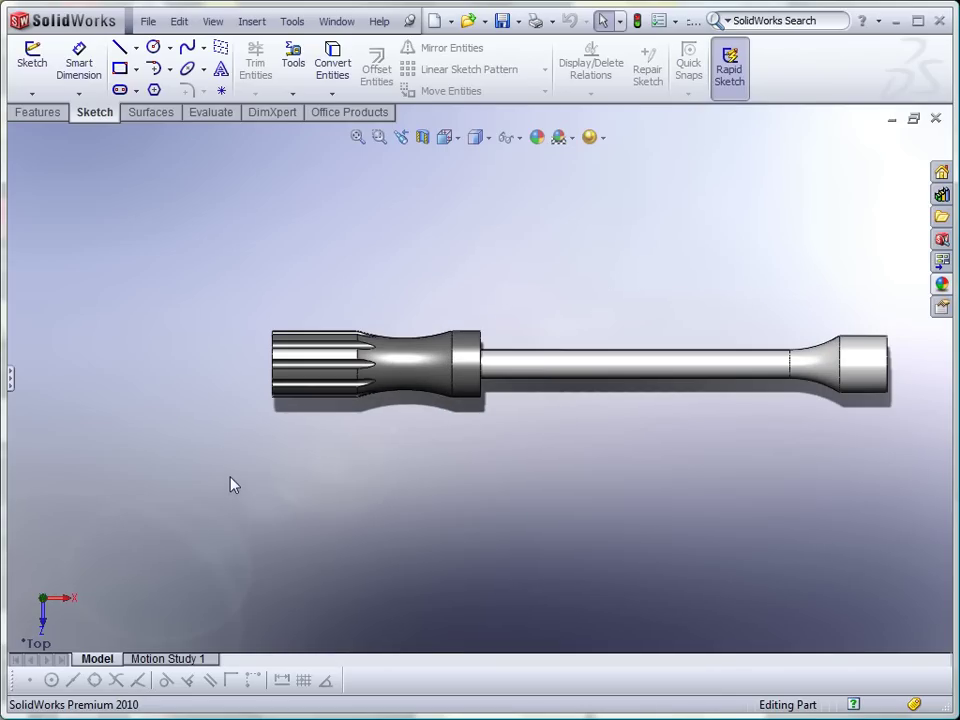
click(168, 659)
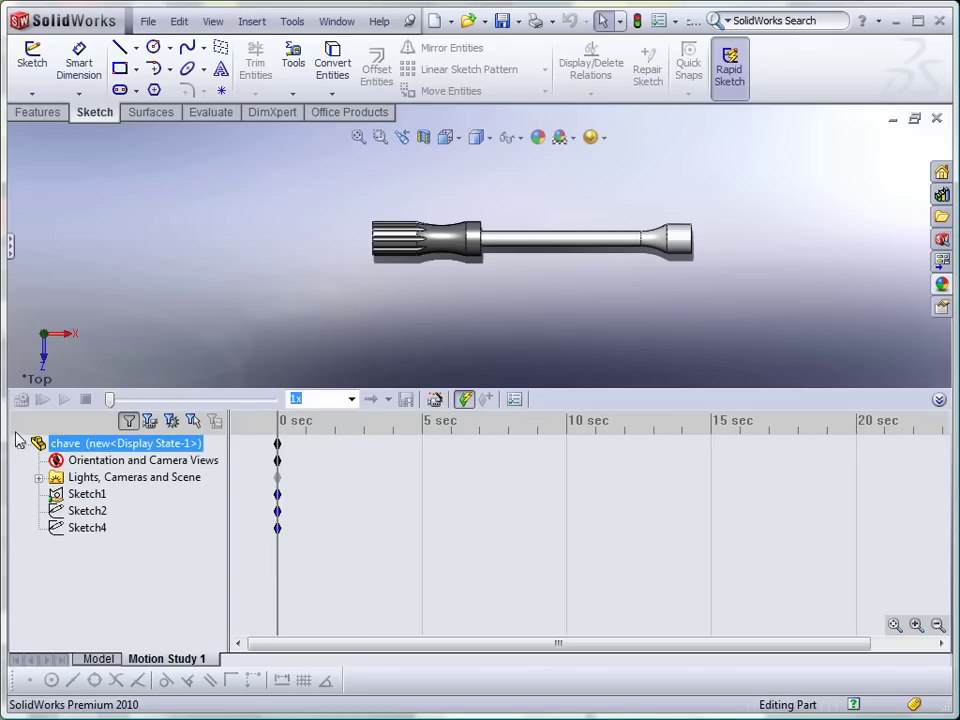
Return to the Model tab, closing the Motion Study timeline
click(100, 659)
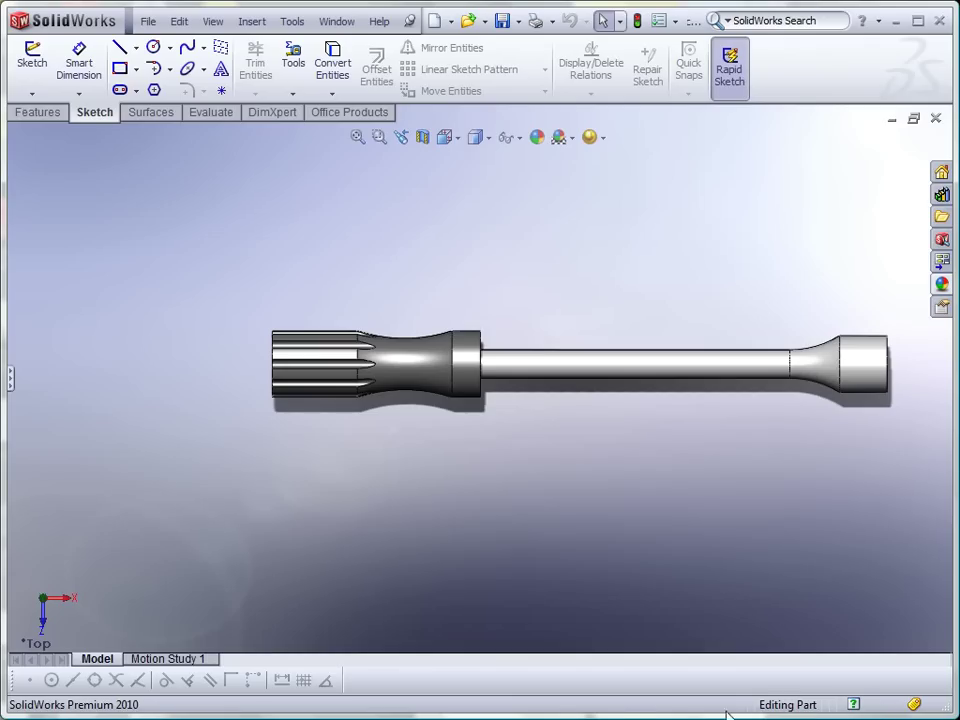
Zoom out, restore the isometric view with Ctrl+7, and close the chave part with Ctrl+W
key(z)
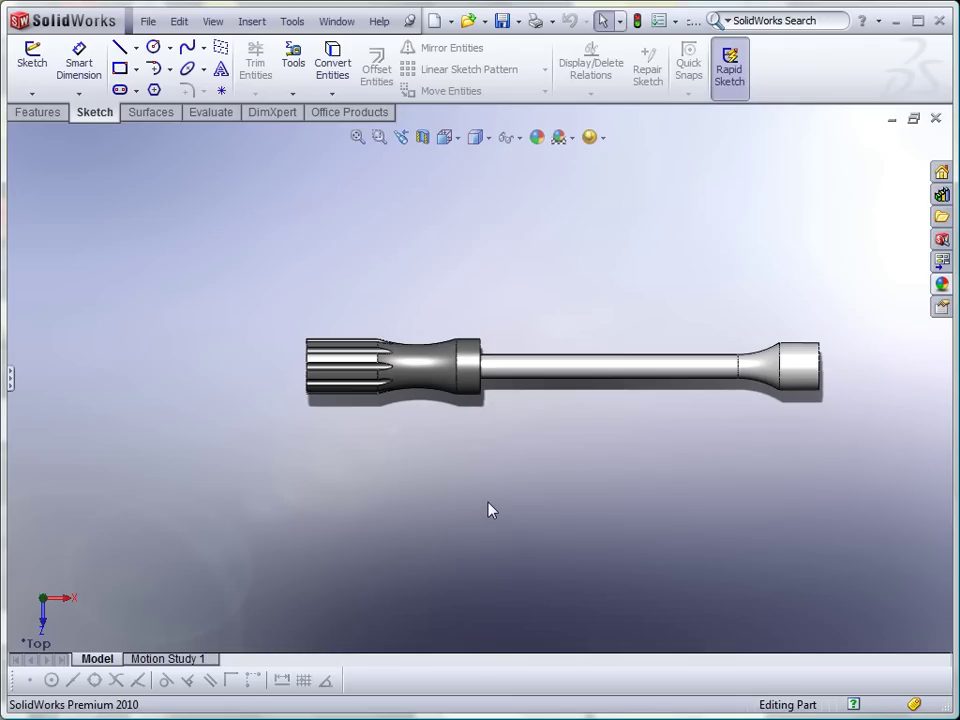
key(ctrl+7)
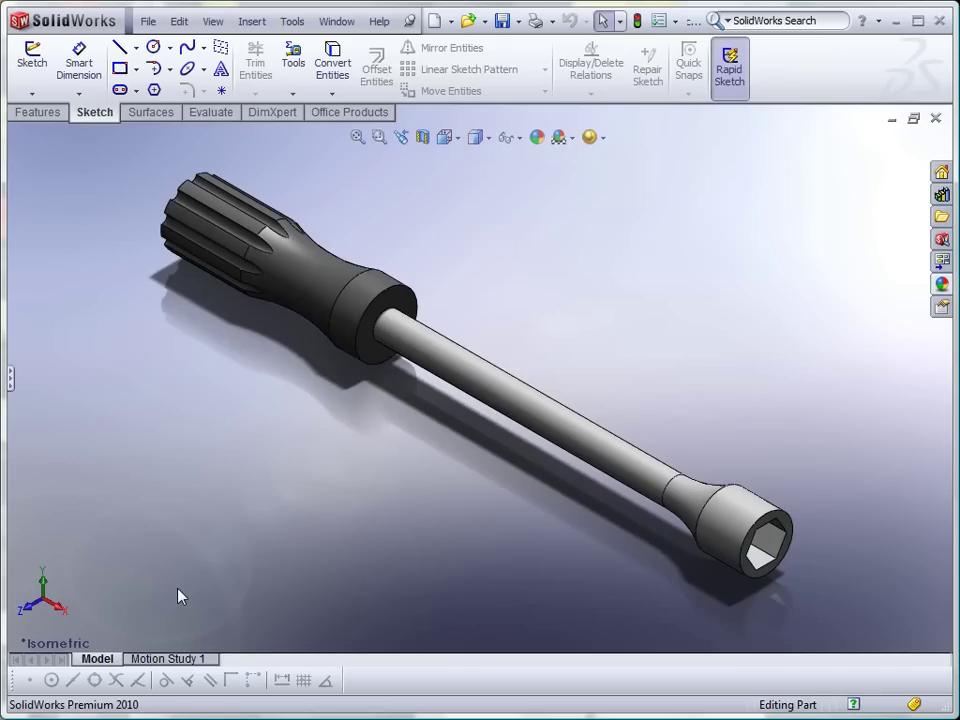
key(ctrl+w)
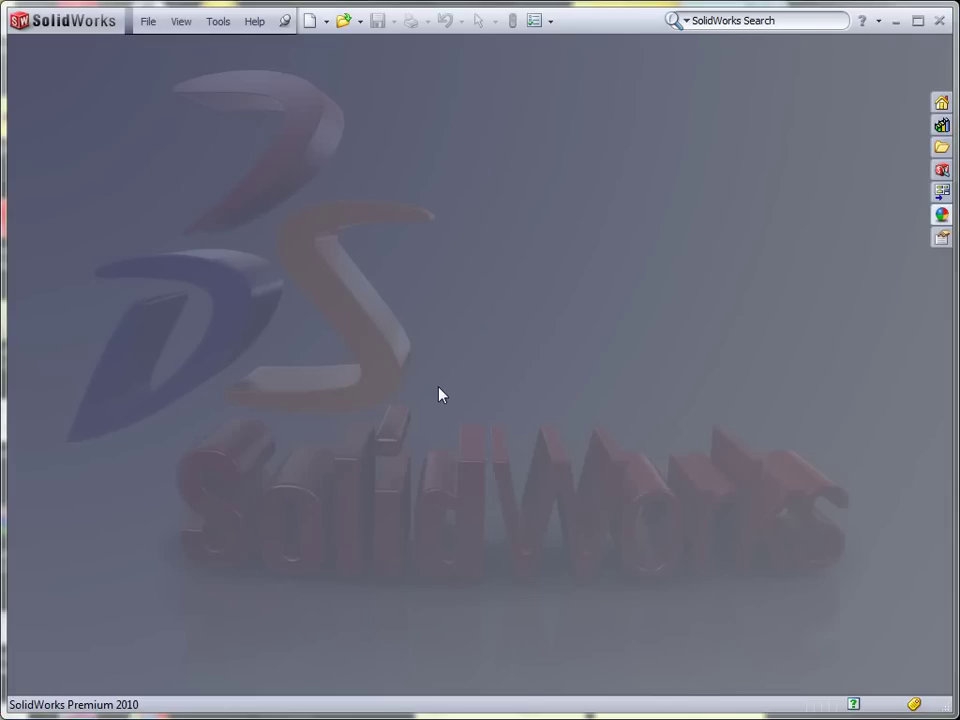
Reopen the chave wrench part from the recent documents list
key(r)
click(291, 231)
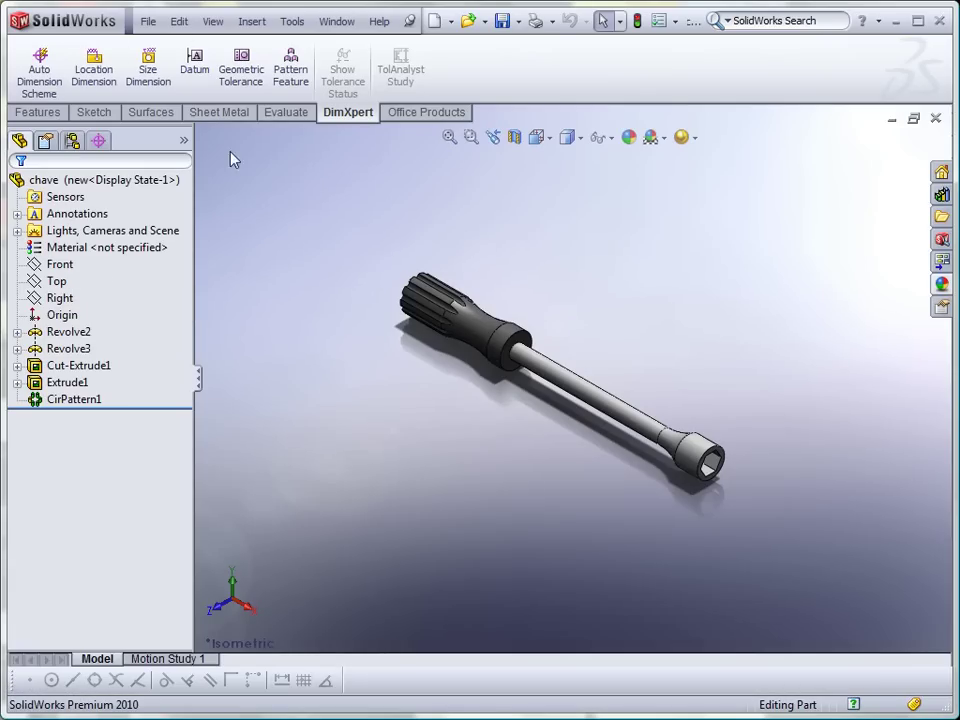
Cycle through the Evaluate, Sheet Metal, Surfaces, Sketch and Features CommandManager tabs, finishing on Features
click(289, 113)
click(218, 112)
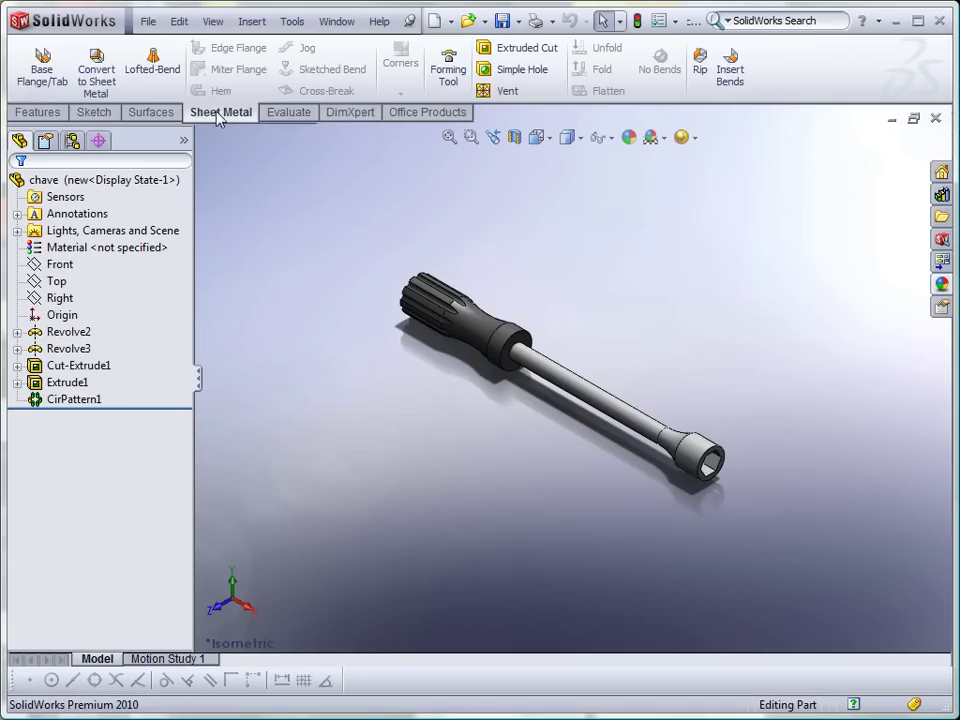
click(152, 112)
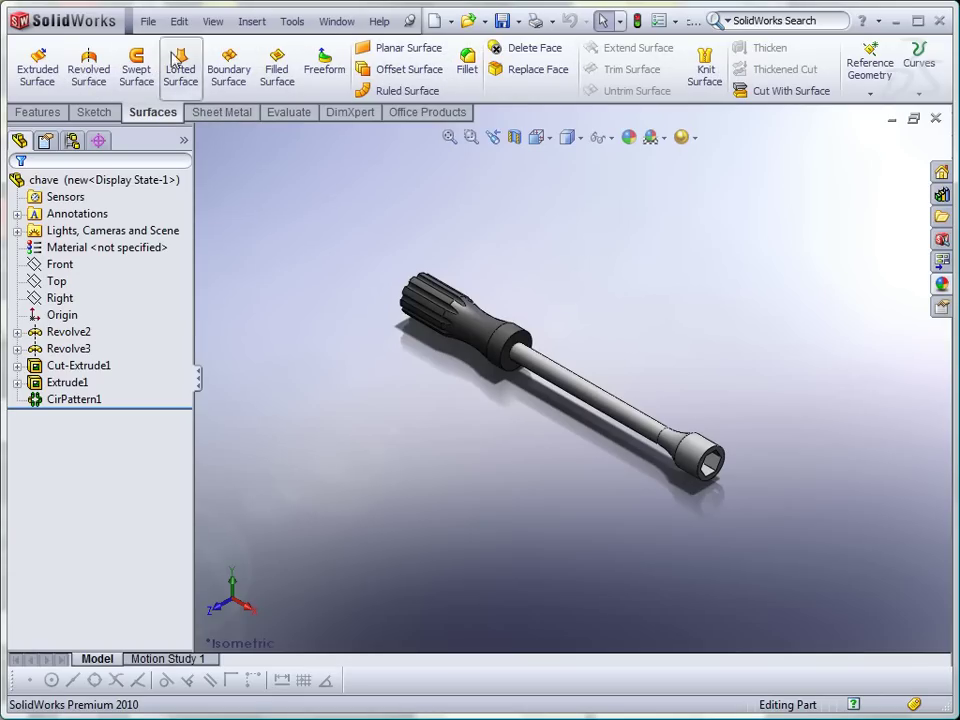
click(30, 113)
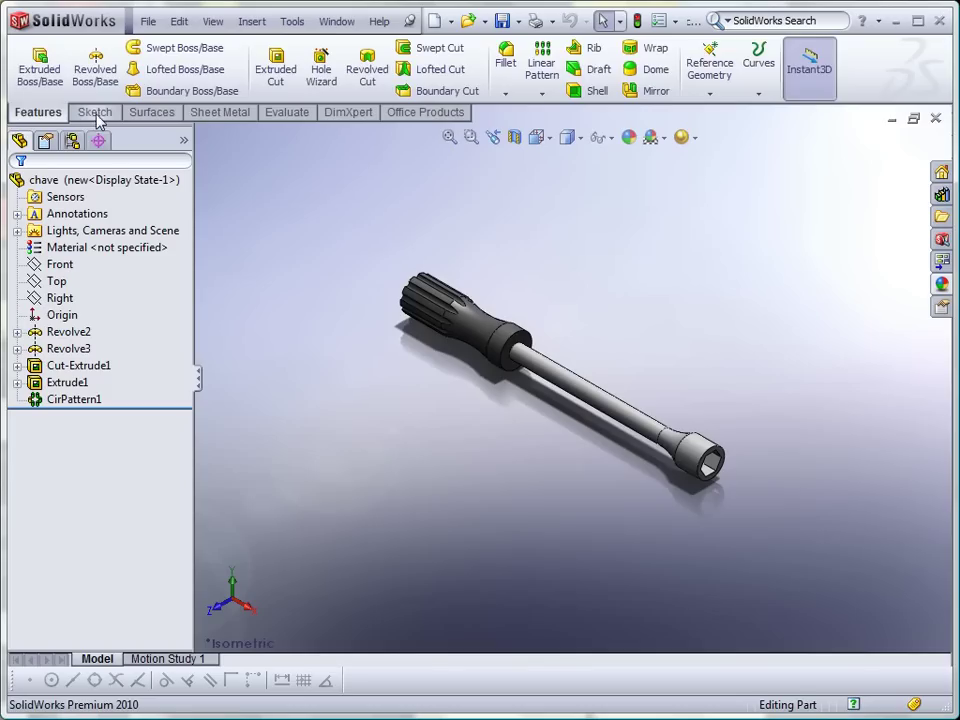
click(96, 113)
click(140, 114)
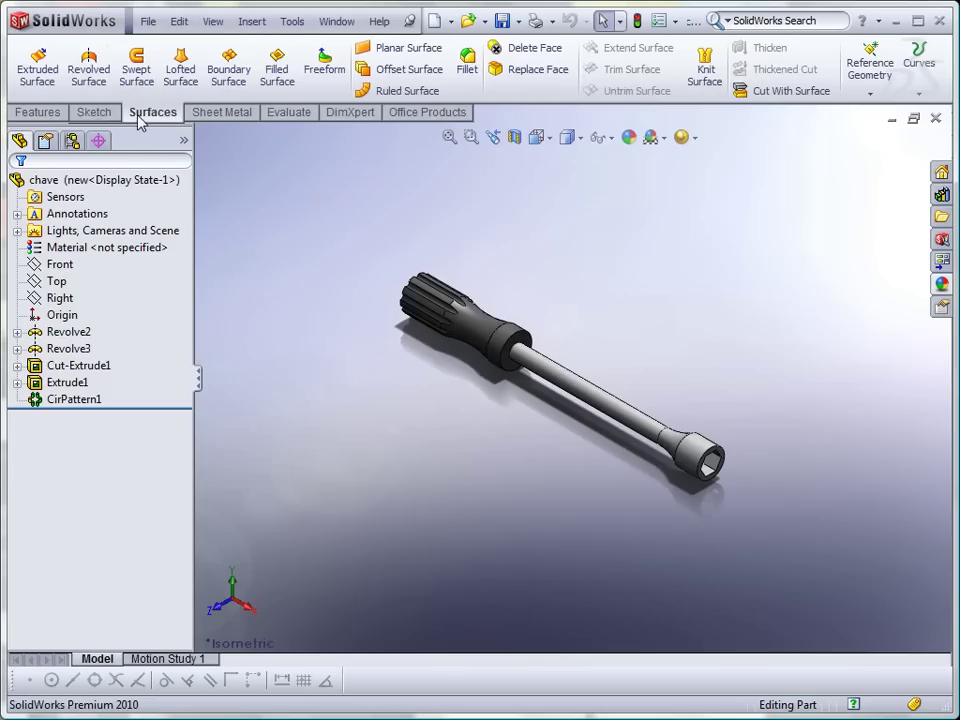
click(216, 115)
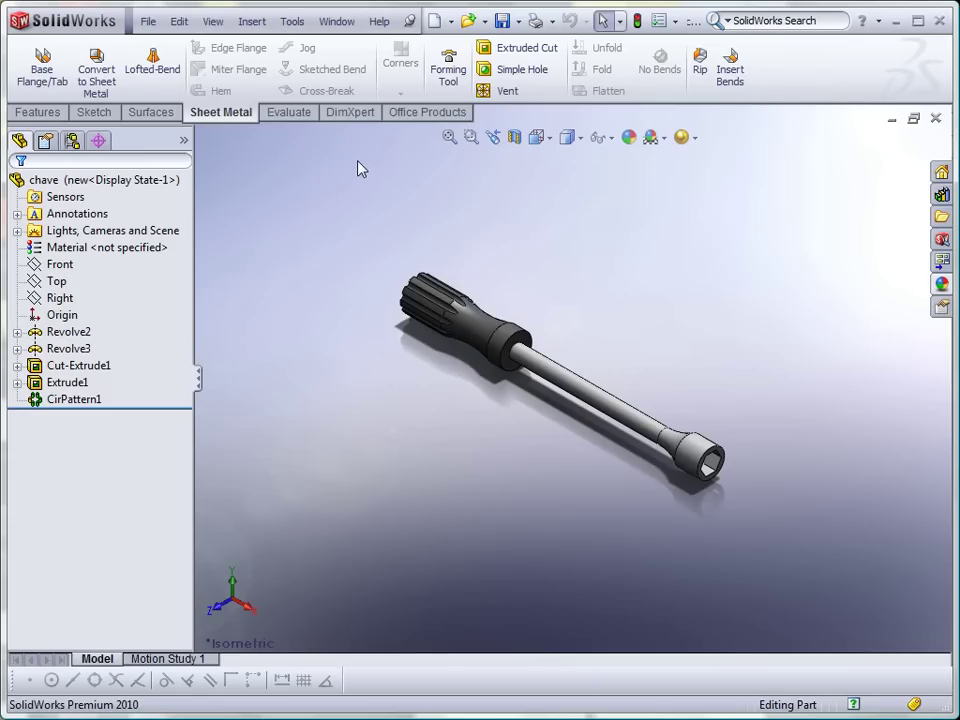
click(151, 115)
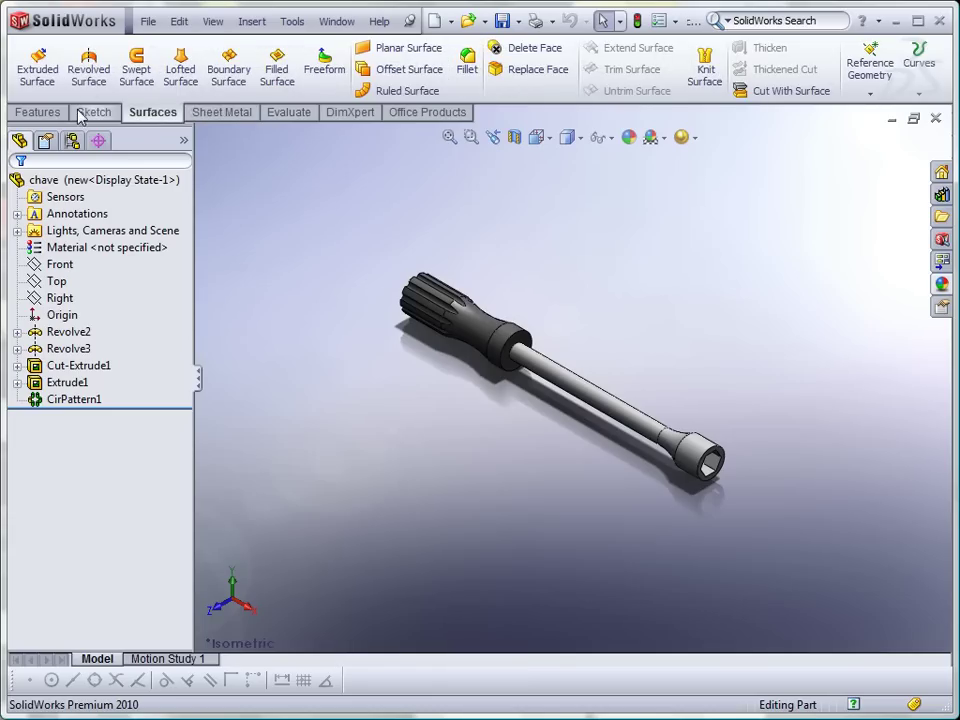
click(38, 111)
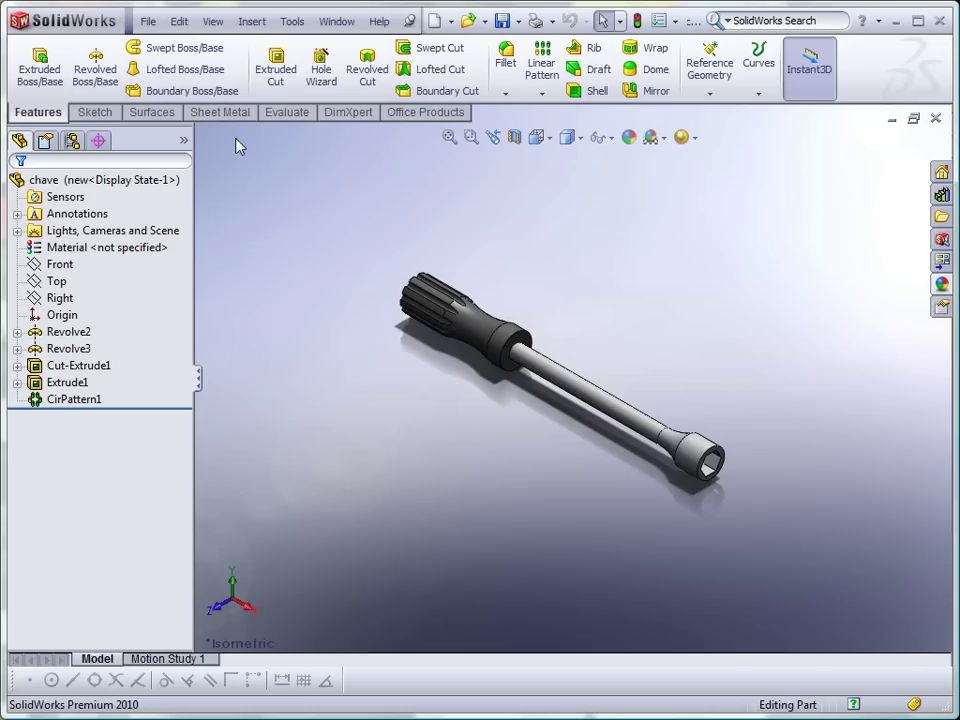
Hide the Features, Sketch and Sheet Metal tabs from the CommandManager
right_click(243, 114)
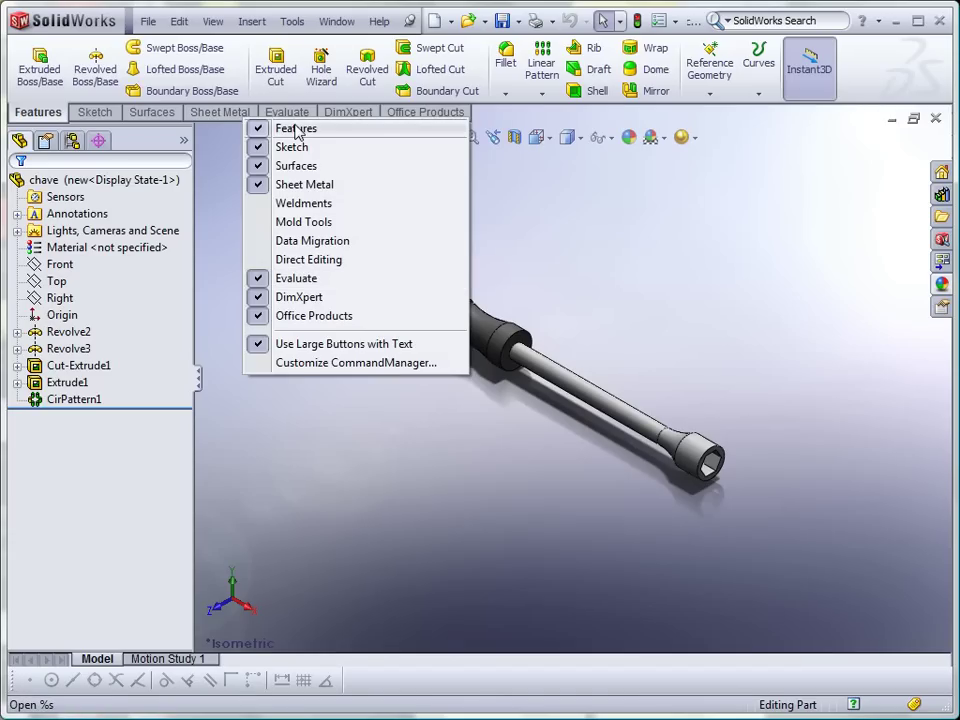
click(265, 135)
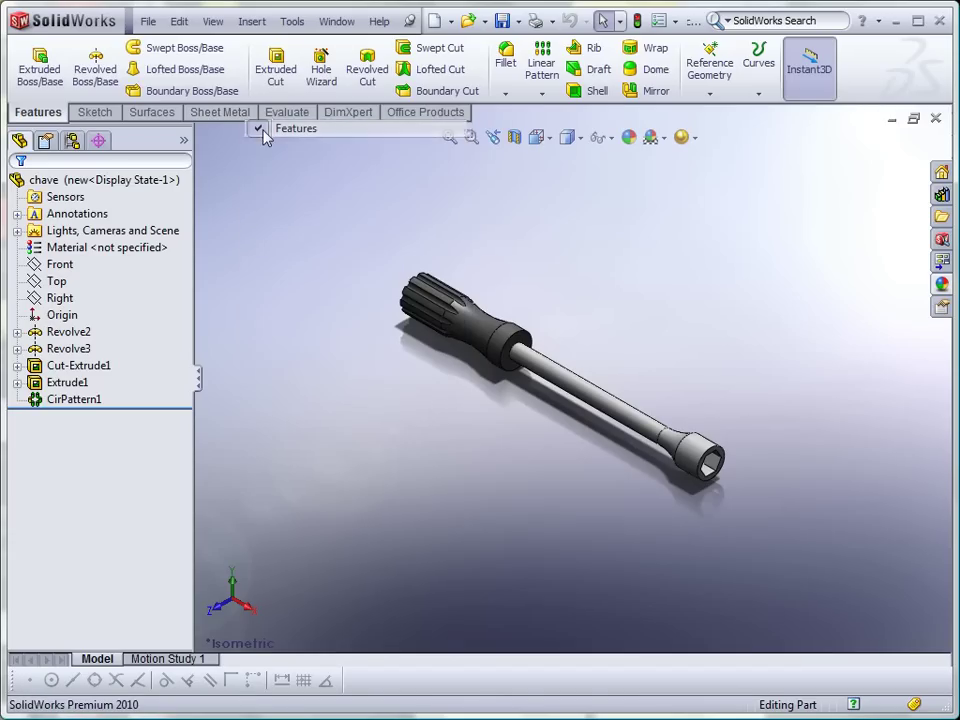
right_click(276, 115)
click(287, 141)
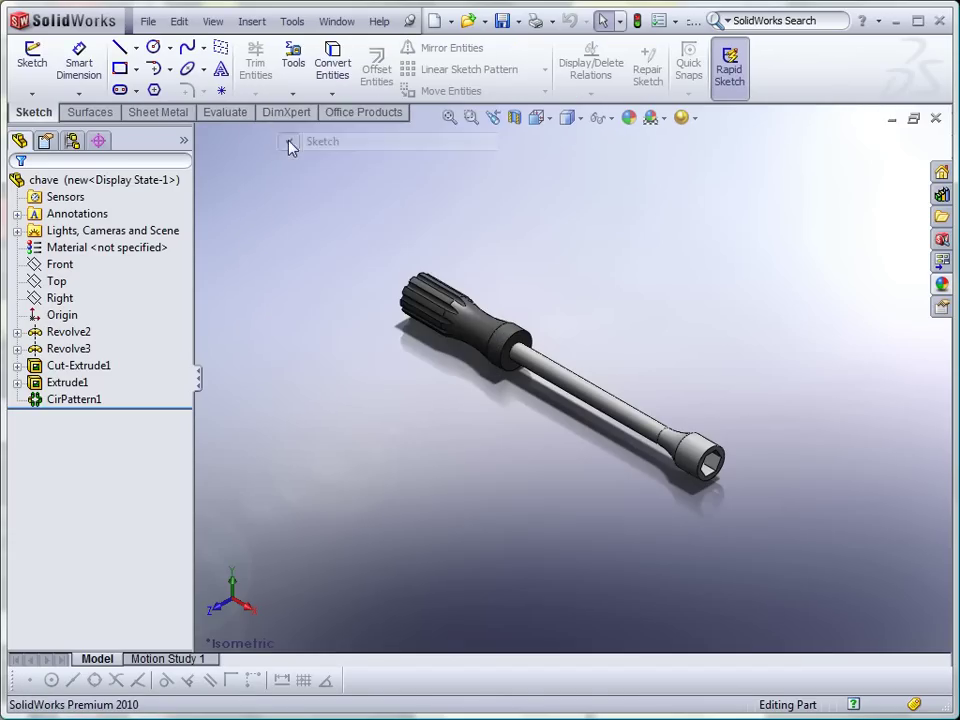
right_click(222, 119)
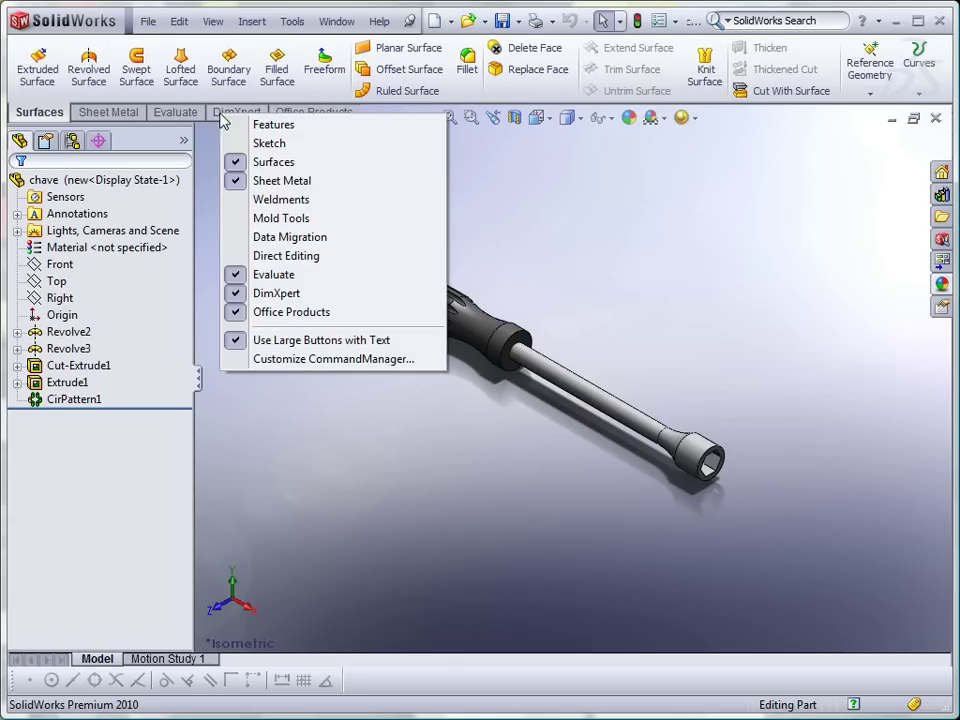
click(265, 180)
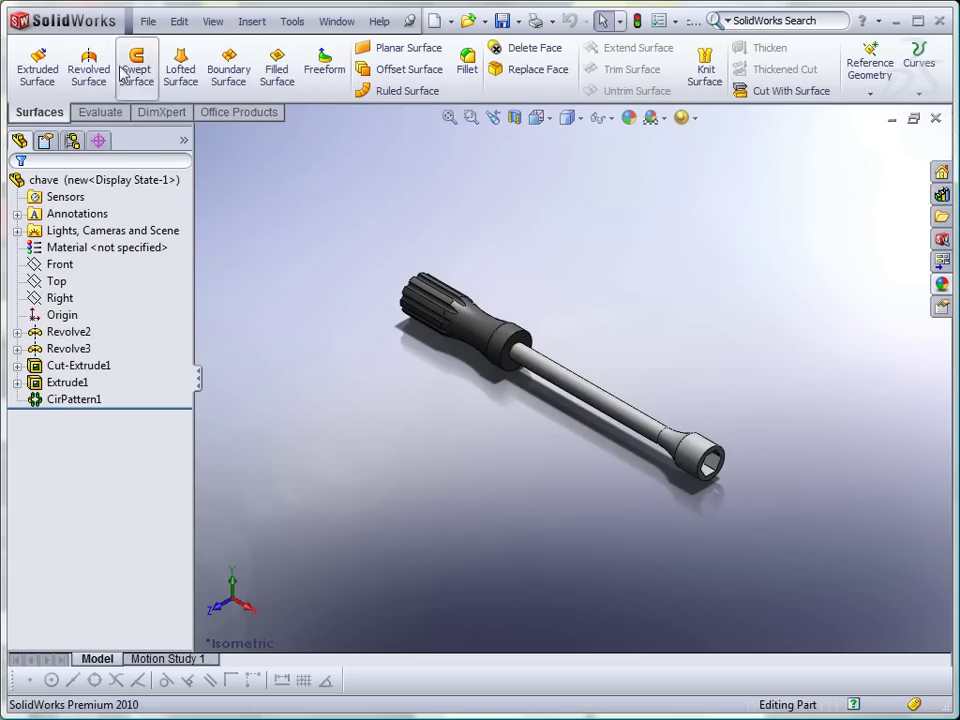
Restore the Sketch and Features tabs, leaving Sheet Metal hidden
right_click(258, 118)
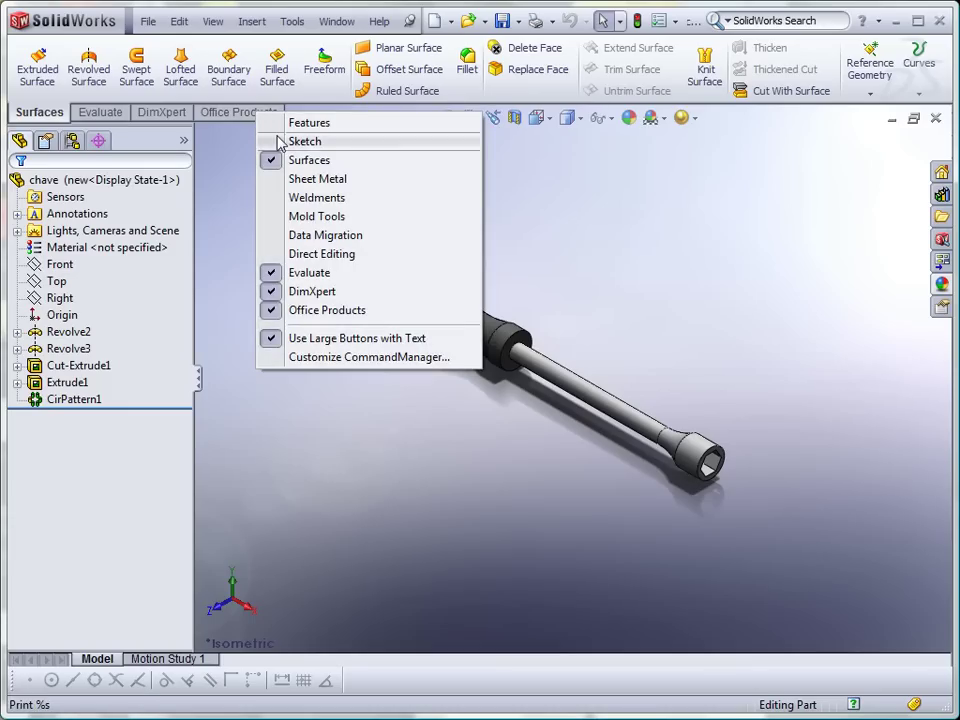
click(279, 141)
right_click(265, 120)
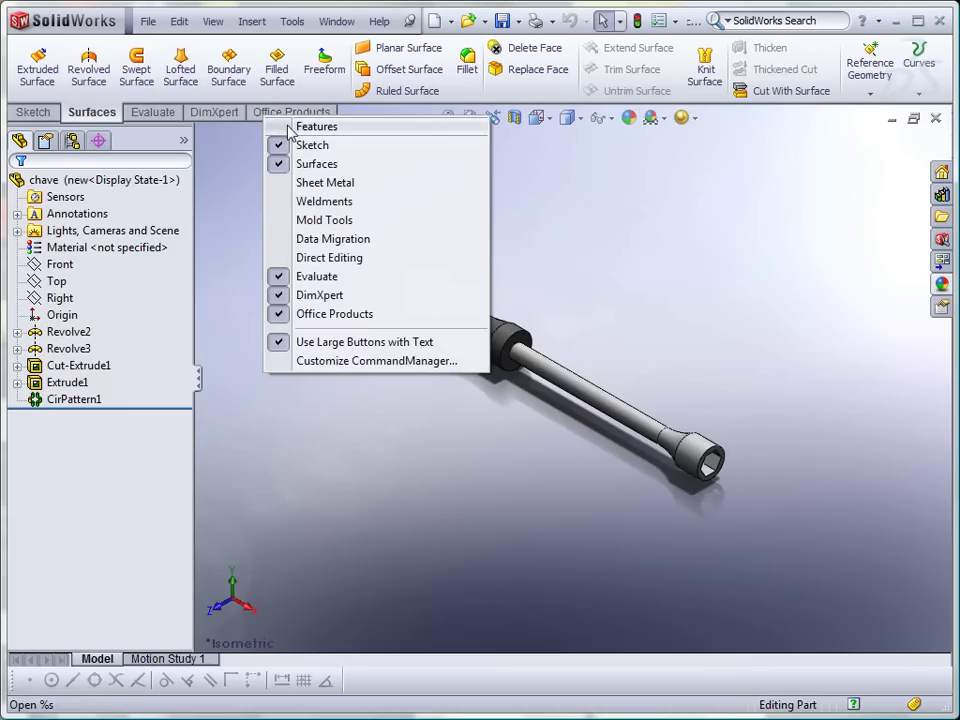
click(268, 128)
right_click(288, 118)
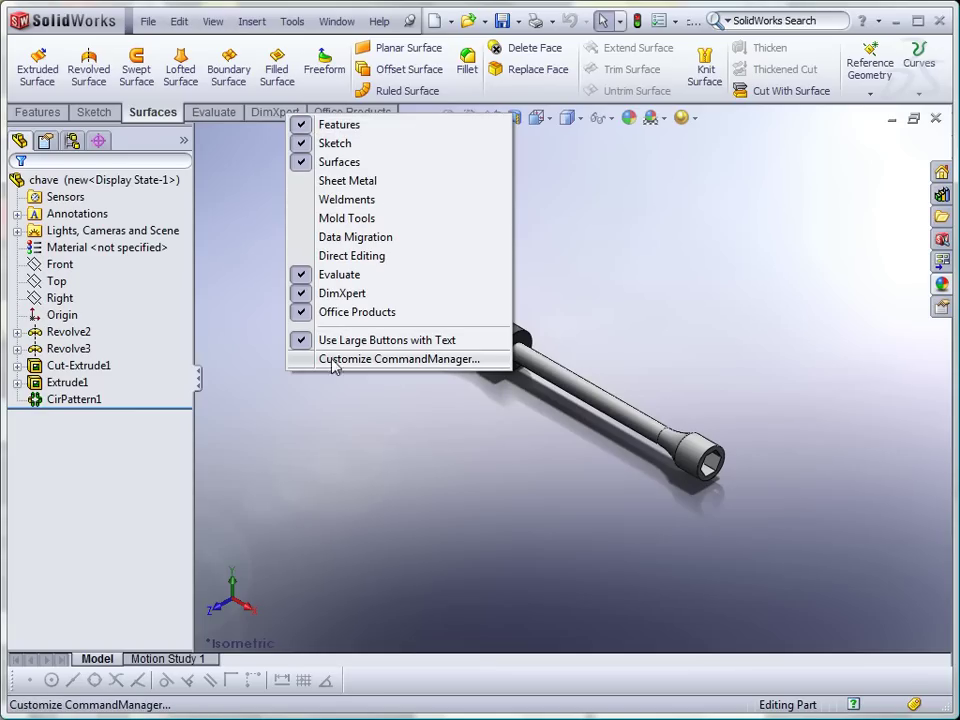
Open the Customize CommandManager dialog and move it lower on screen
click(374, 360)
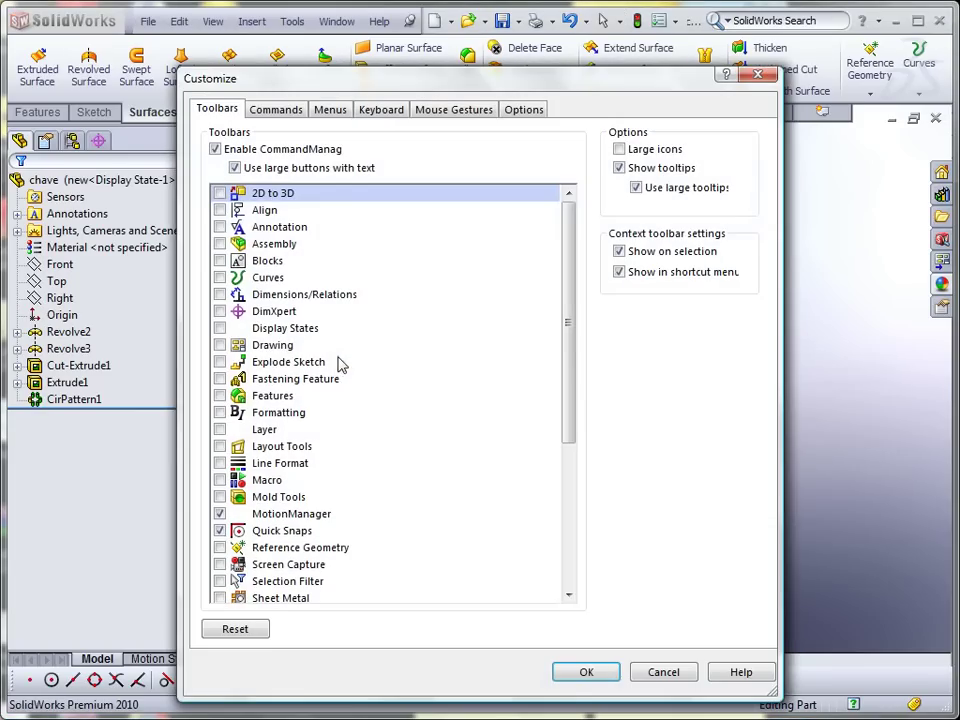
drag(588, 89, 560, 163)
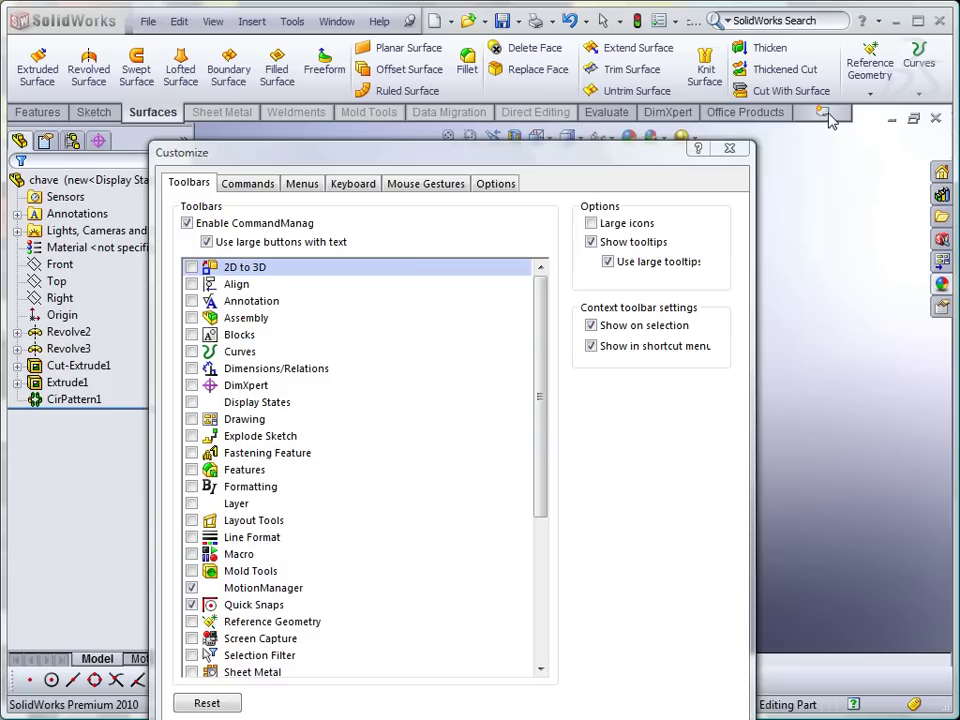
right_click(826, 120)
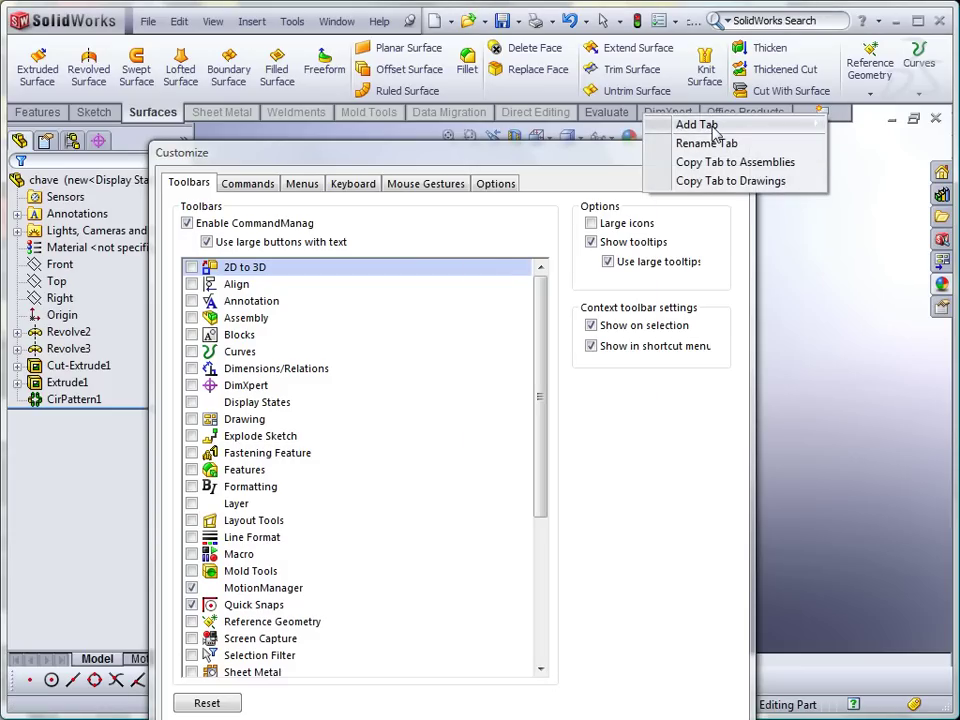
mouse_move(697, 124)
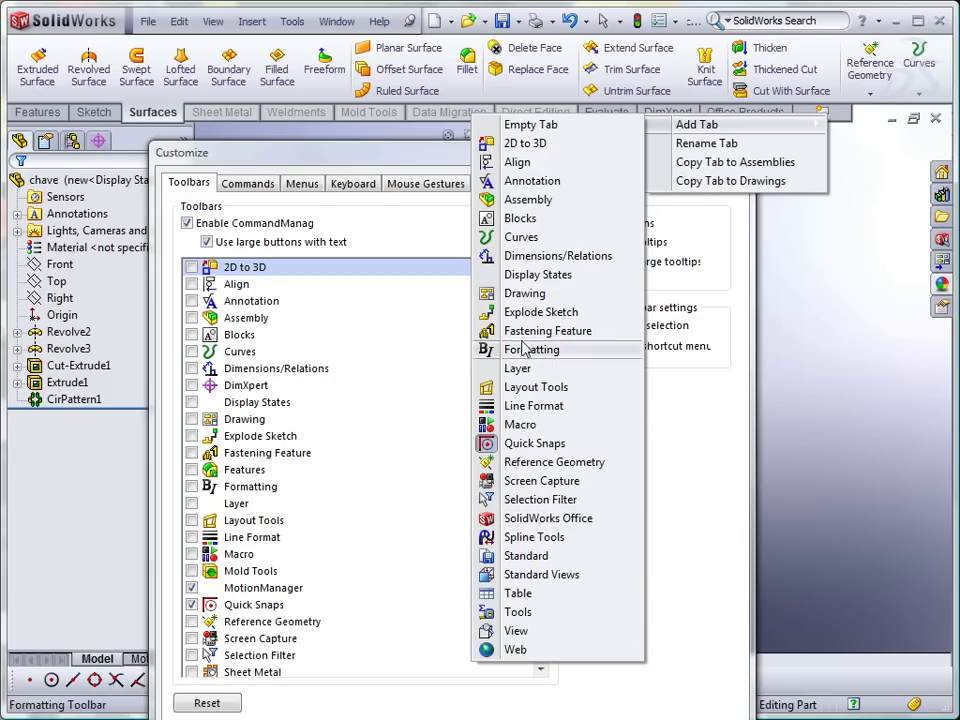
click(403, 233)
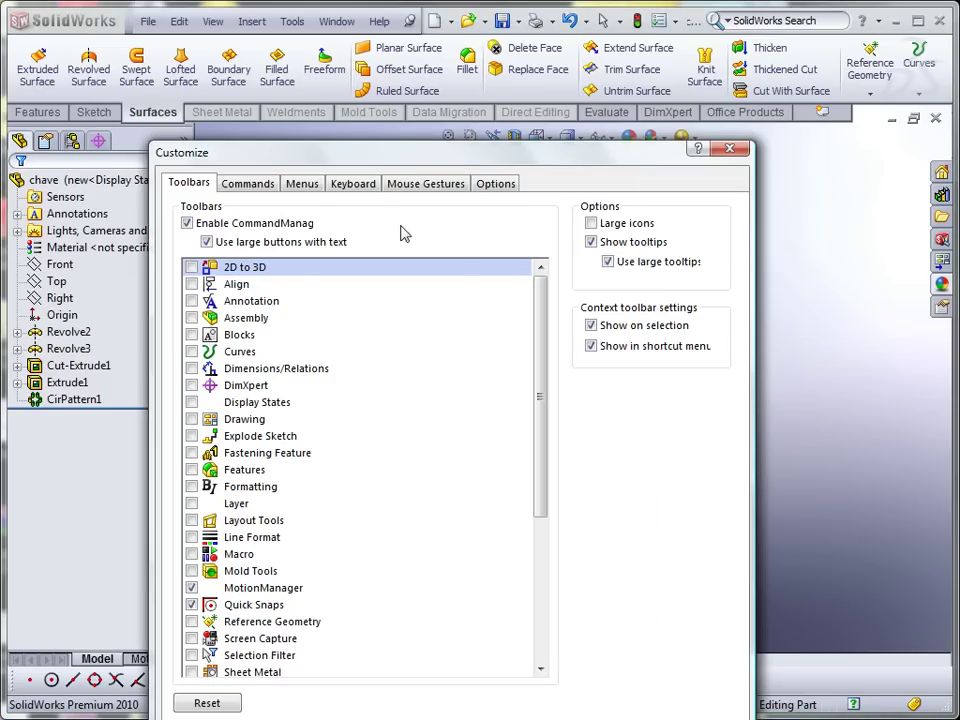
Toggle the Align, Annotation, Assembly and Blocks toolbars on and off, then view the Commands page
click(191, 284)
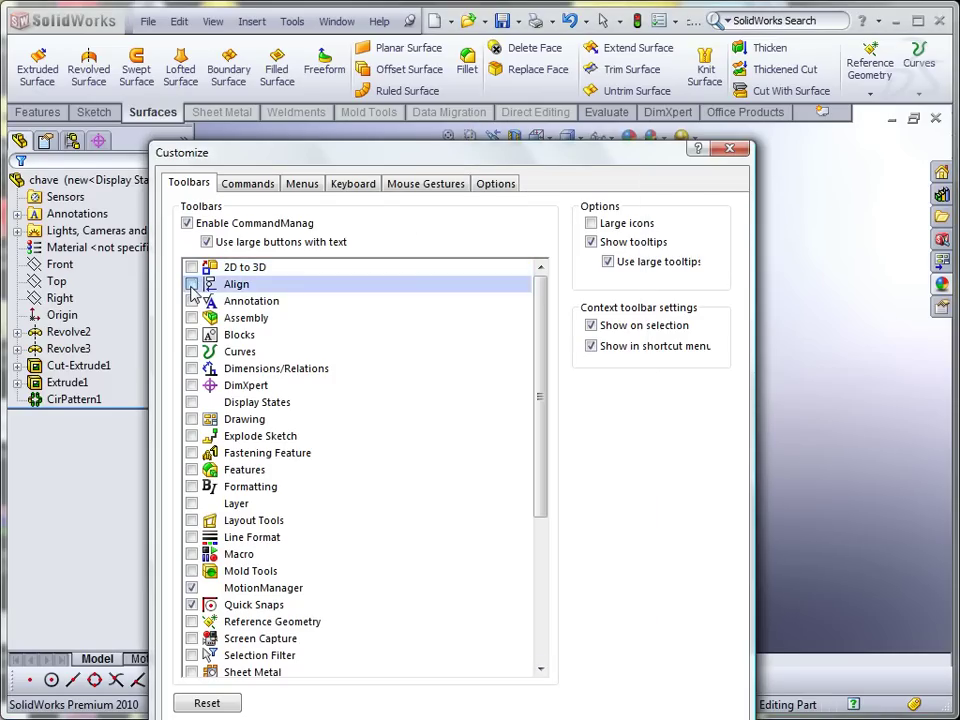
click(191, 284)
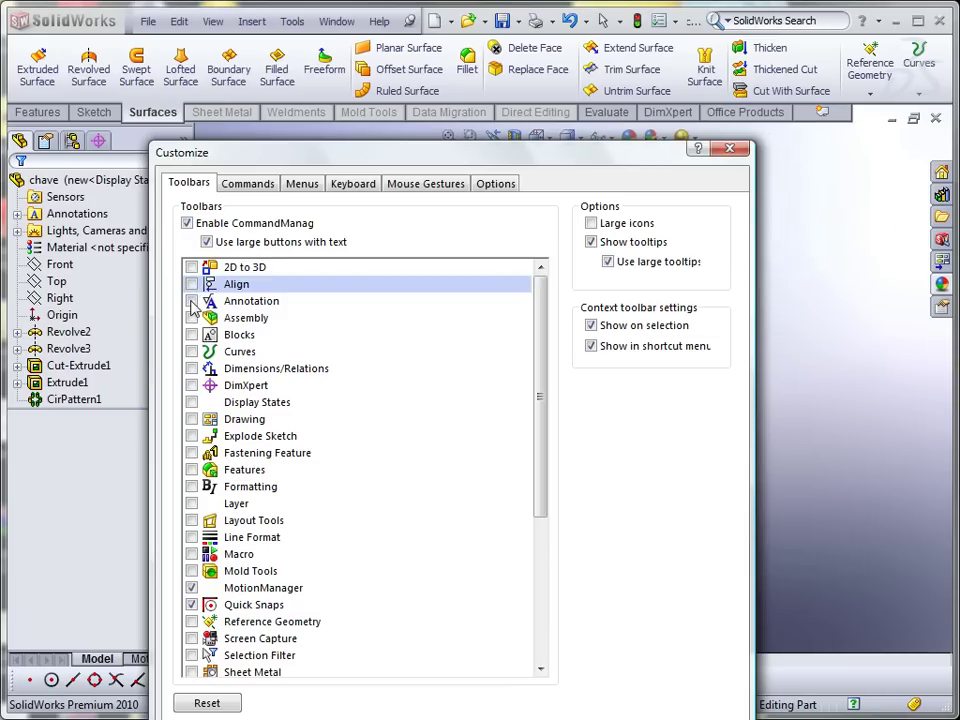
click(191, 301)
click(191, 301)
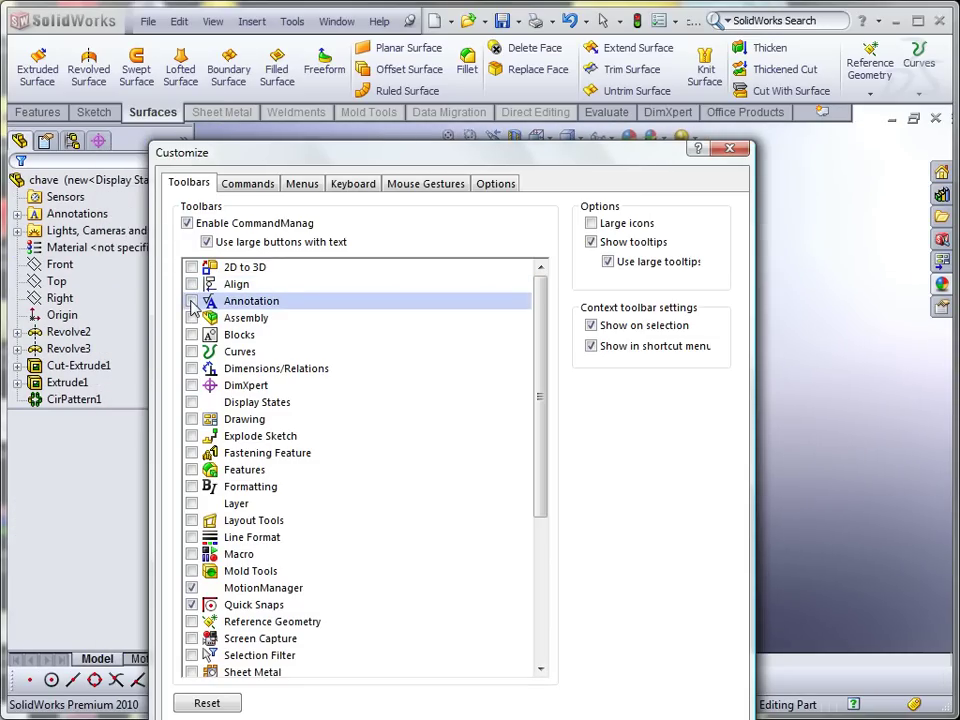
click(191, 318)
click(191, 318)
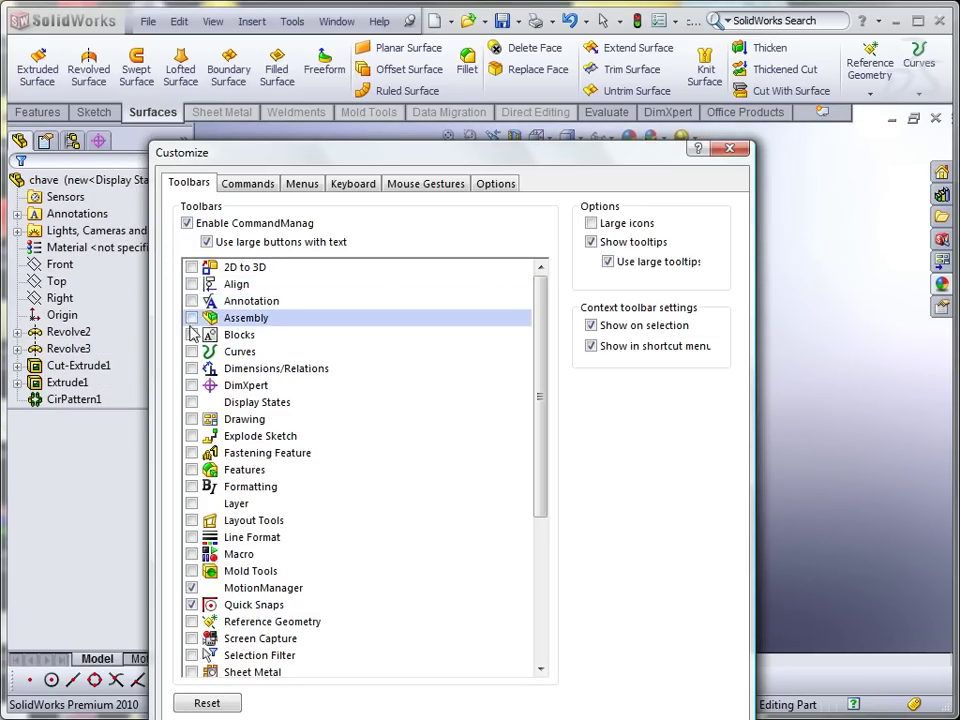
click(191, 335)
click(191, 335)
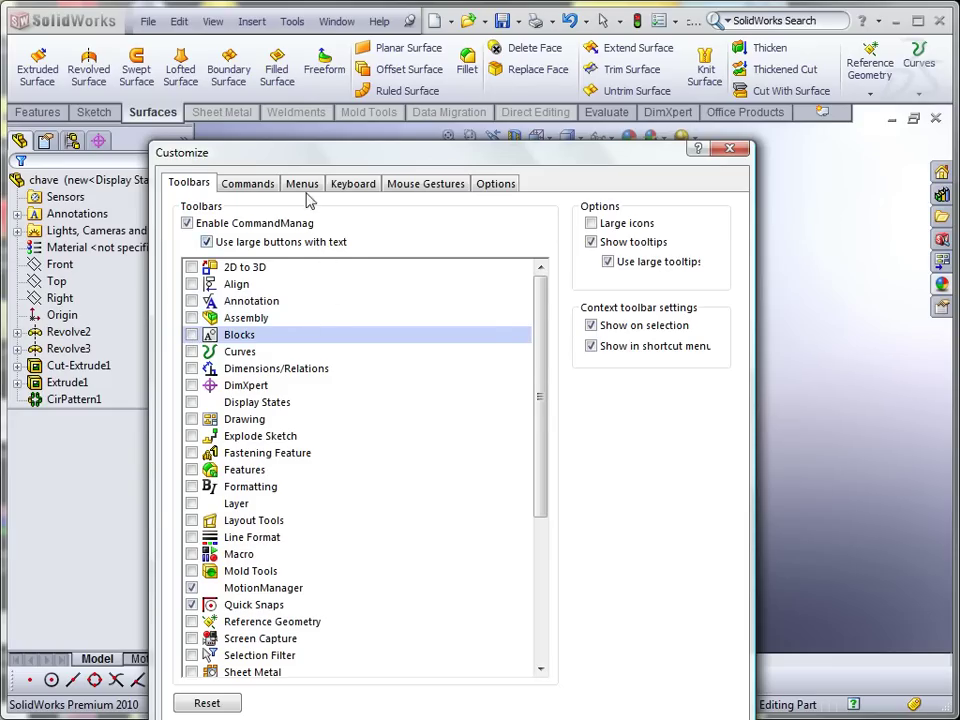
click(250, 185)
Browse the 2D To 3D, Align and Assembly command categories
click(205, 241)
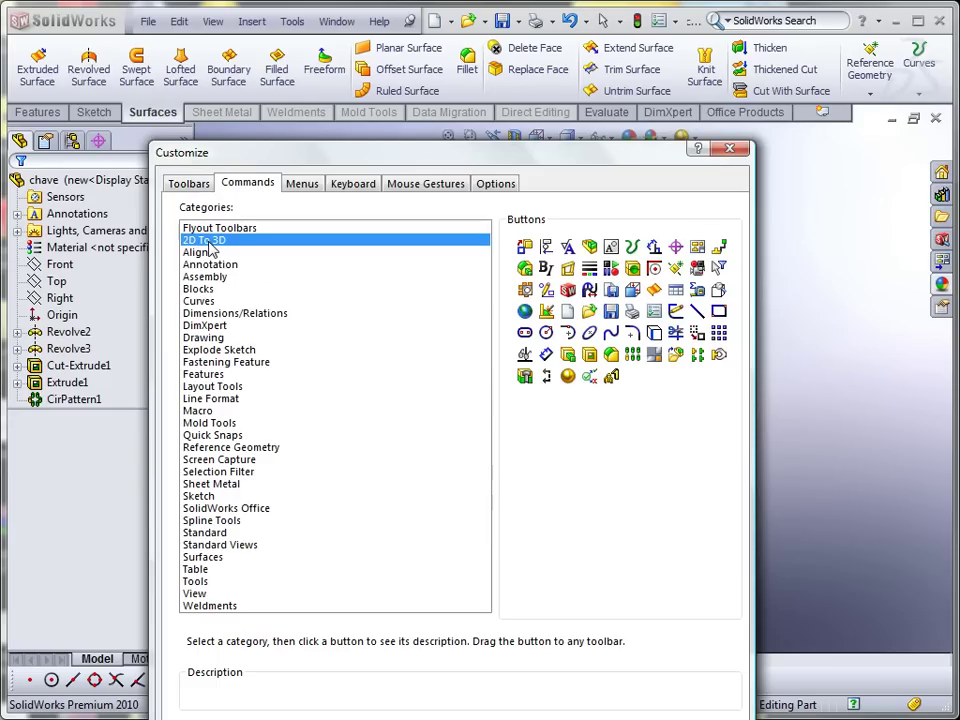
click(208, 251)
key(Down)
key(Down)
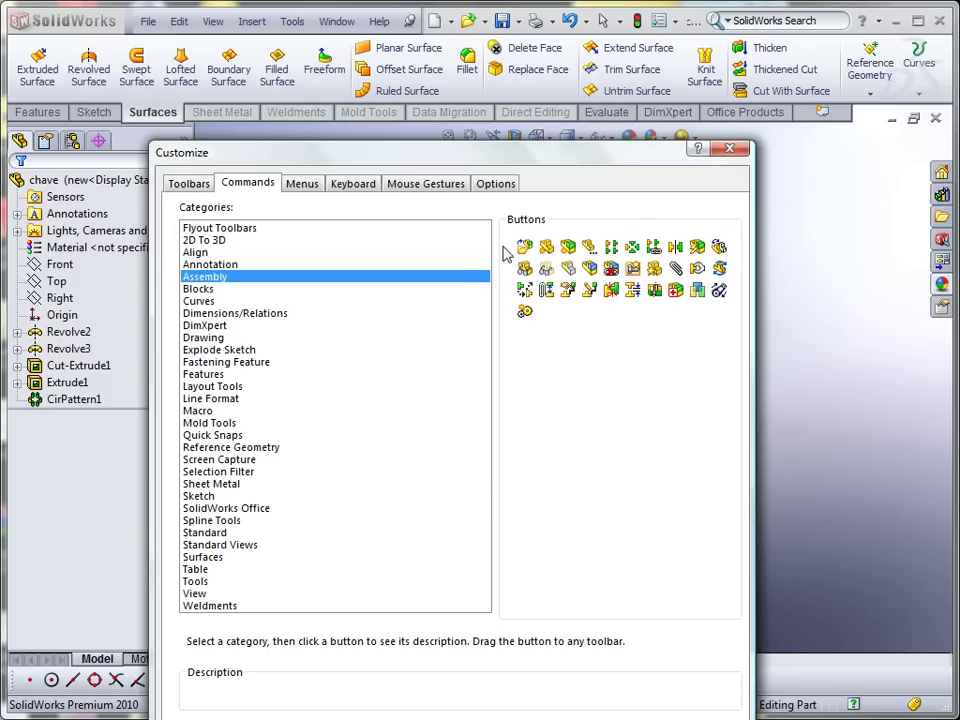
Step through the Edit, View, Insert, Tools and Window menus, then show the Keyboard shortcuts page
click(302, 186)
key(Down)
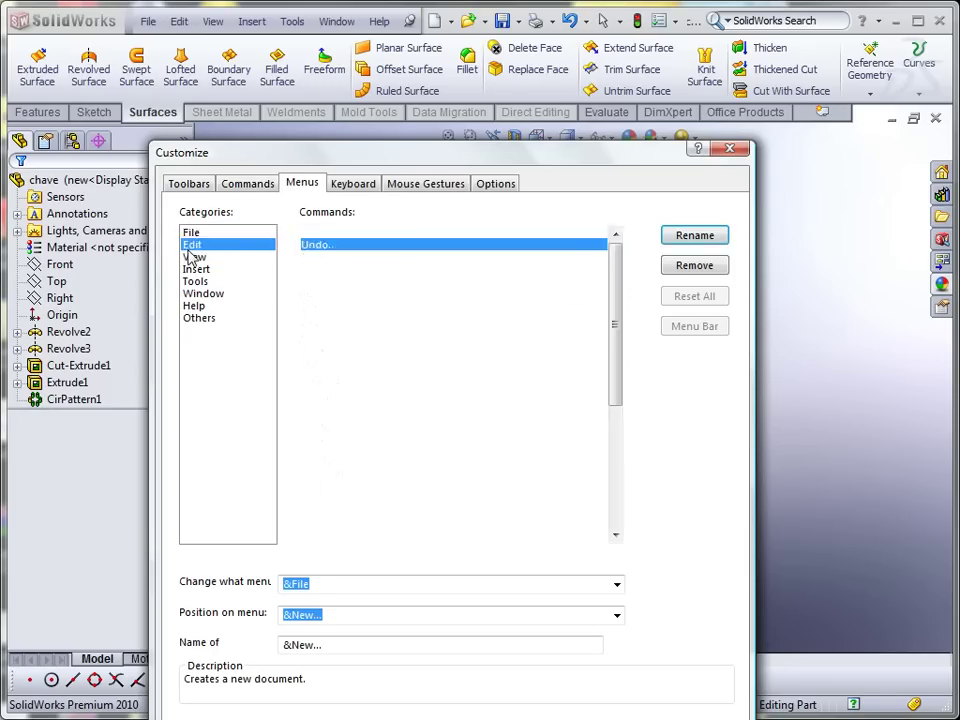
key(Down)
key(Down)
key(Down)
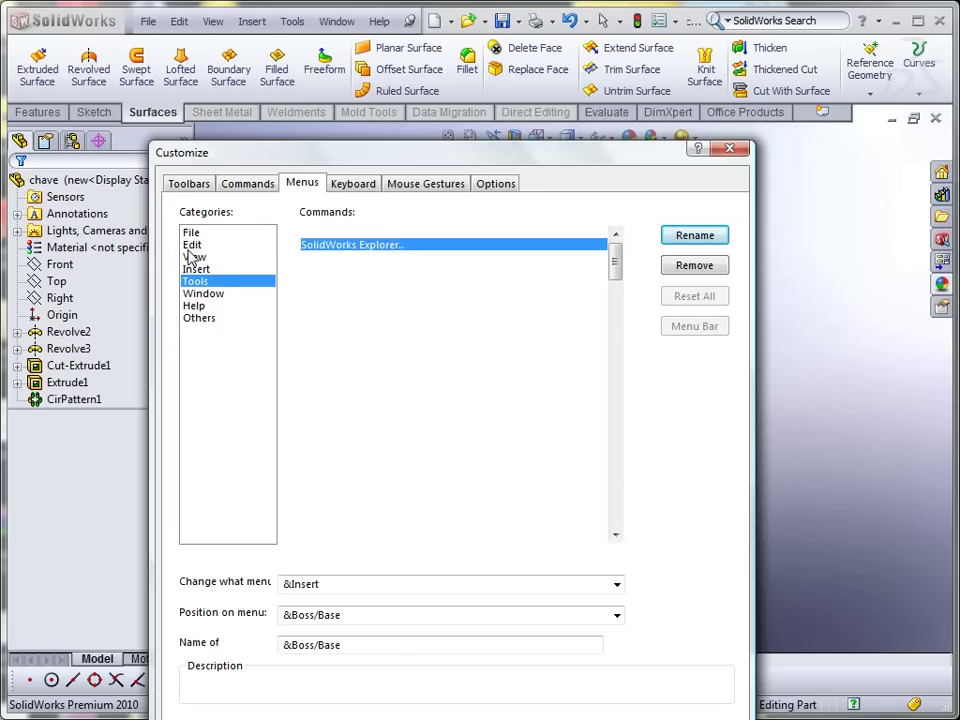
key(Down)
key(Down)
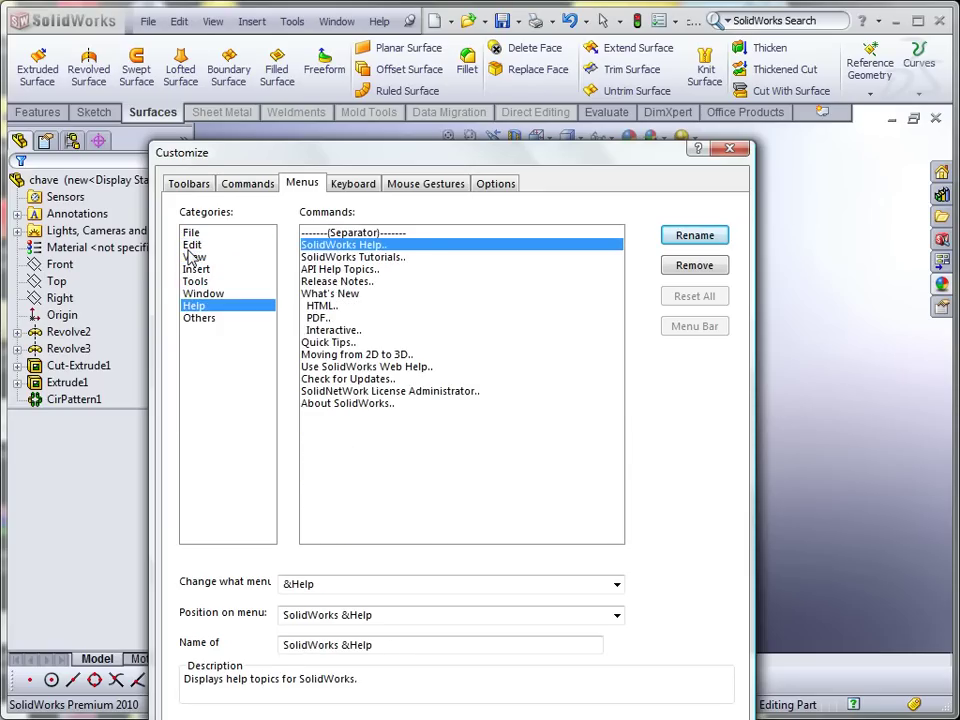
key(Down)
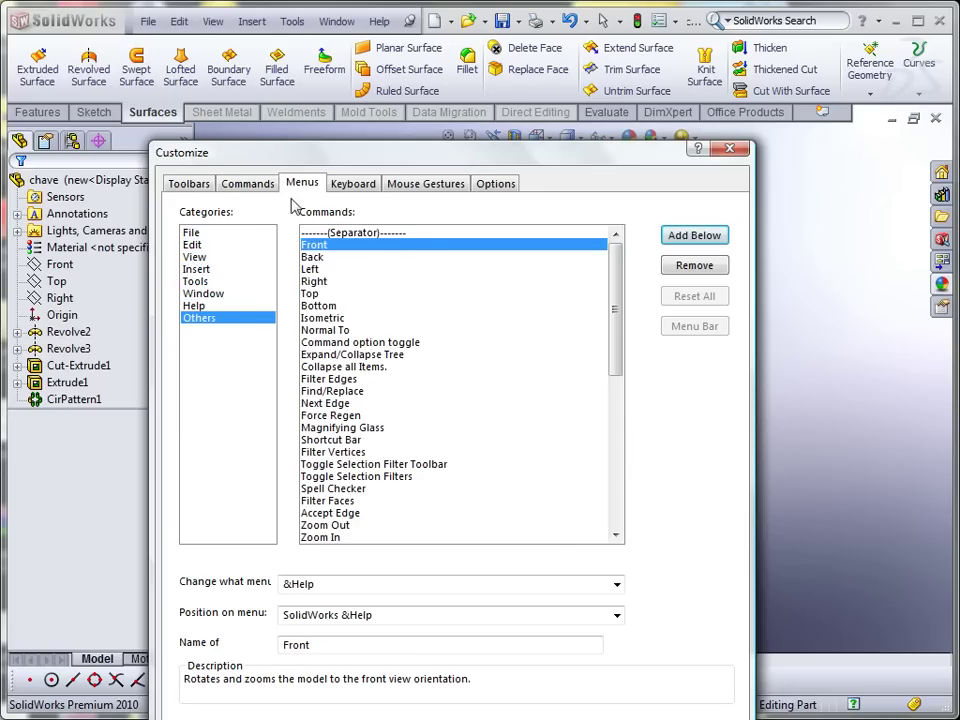
click(352, 183)
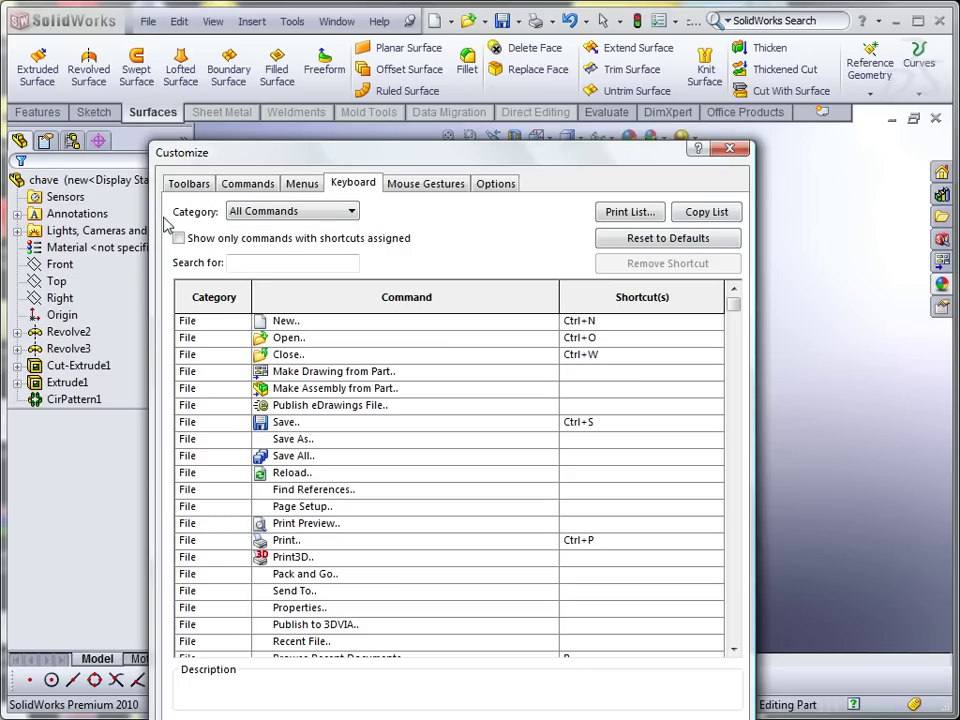
Under the Insert category, give Boss/Base Extrude the shortcut D and confirm with OK
click(318, 212)
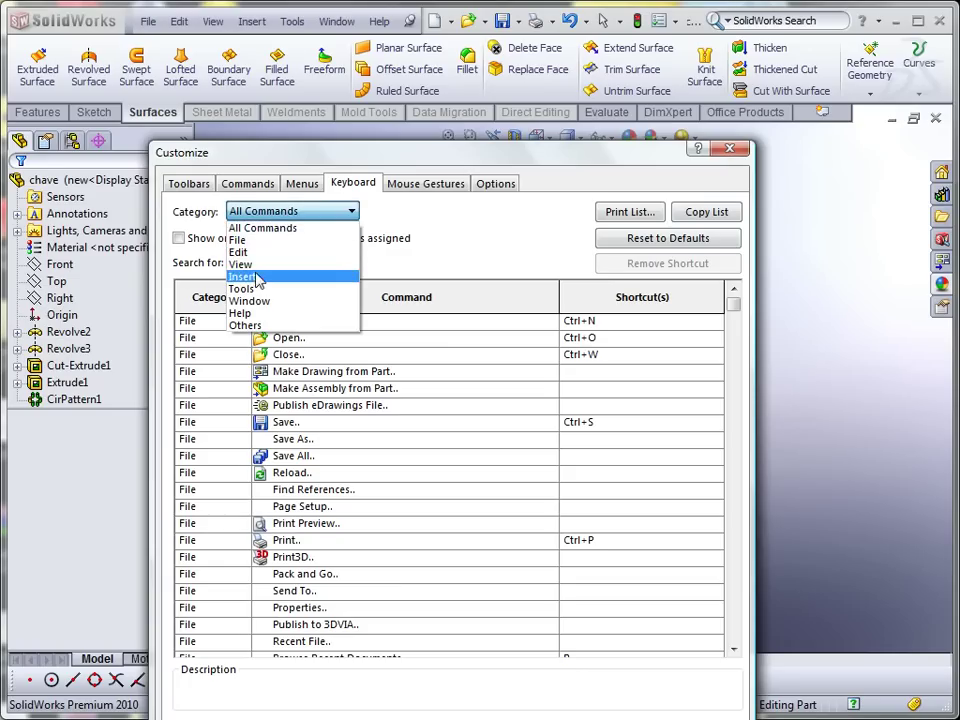
click(258, 278)
click(266, 340)
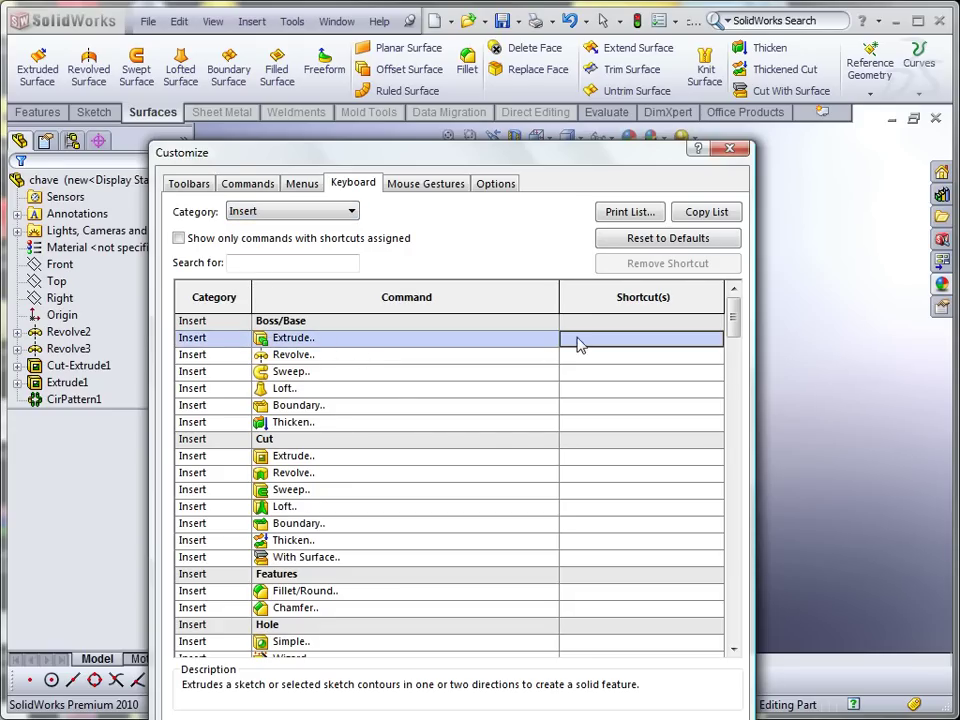
click(576, 337)
key(d)
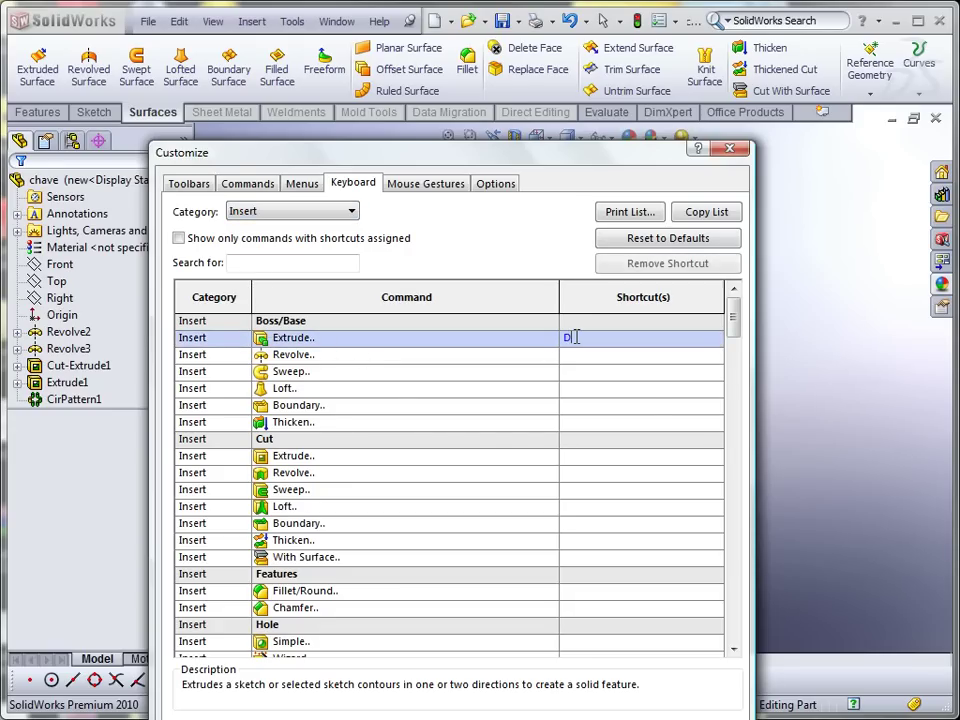
click(609, 367)
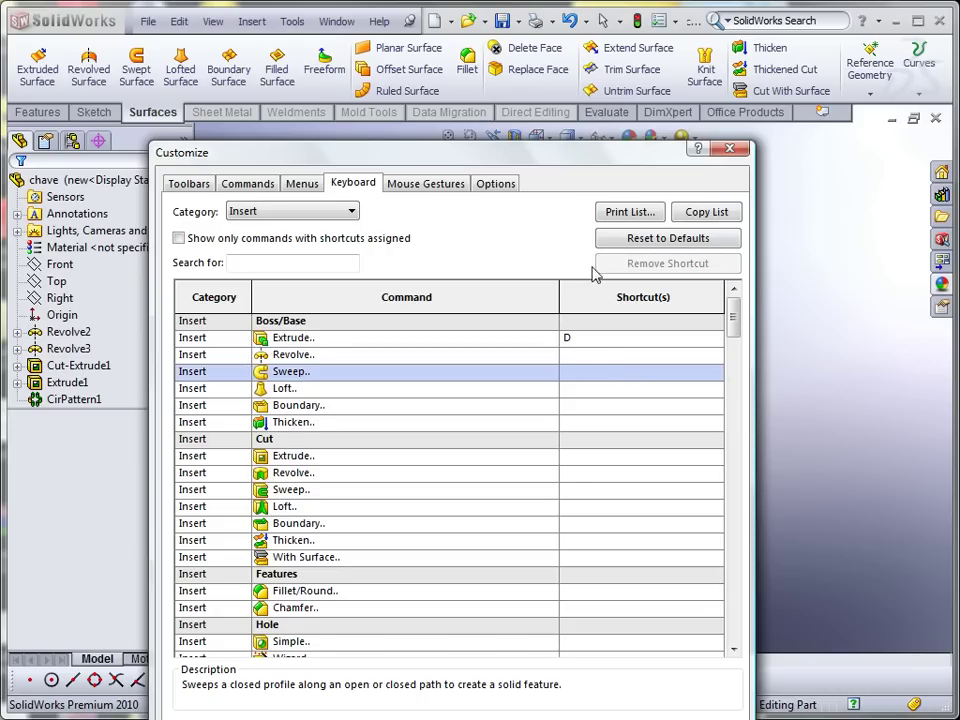
drag(556, 160, 565, 77)
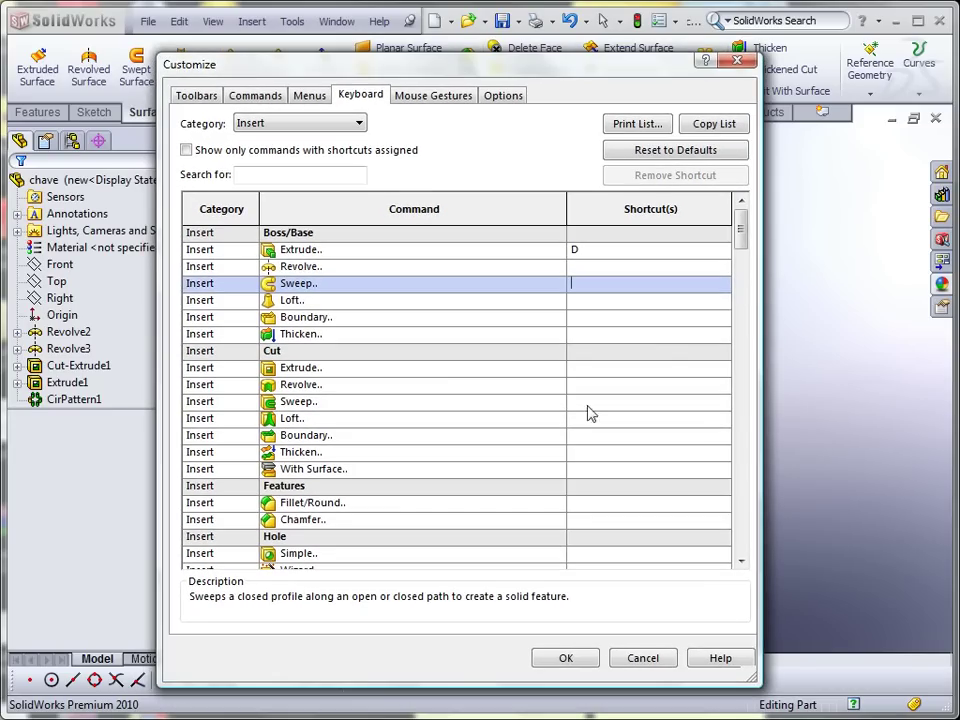
click(572, 662)
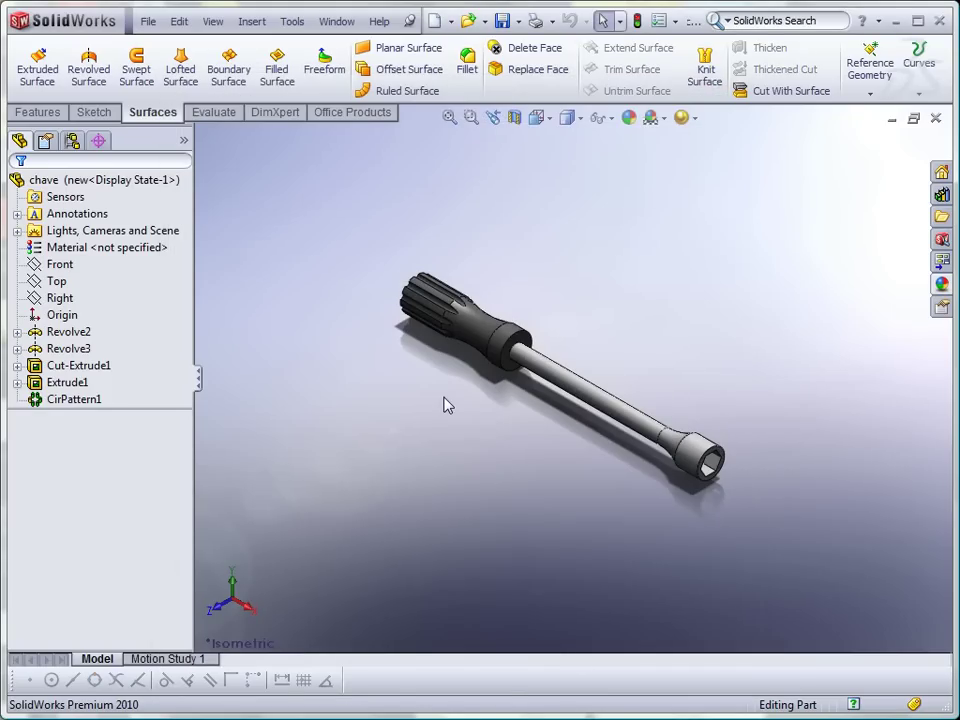
key(e)
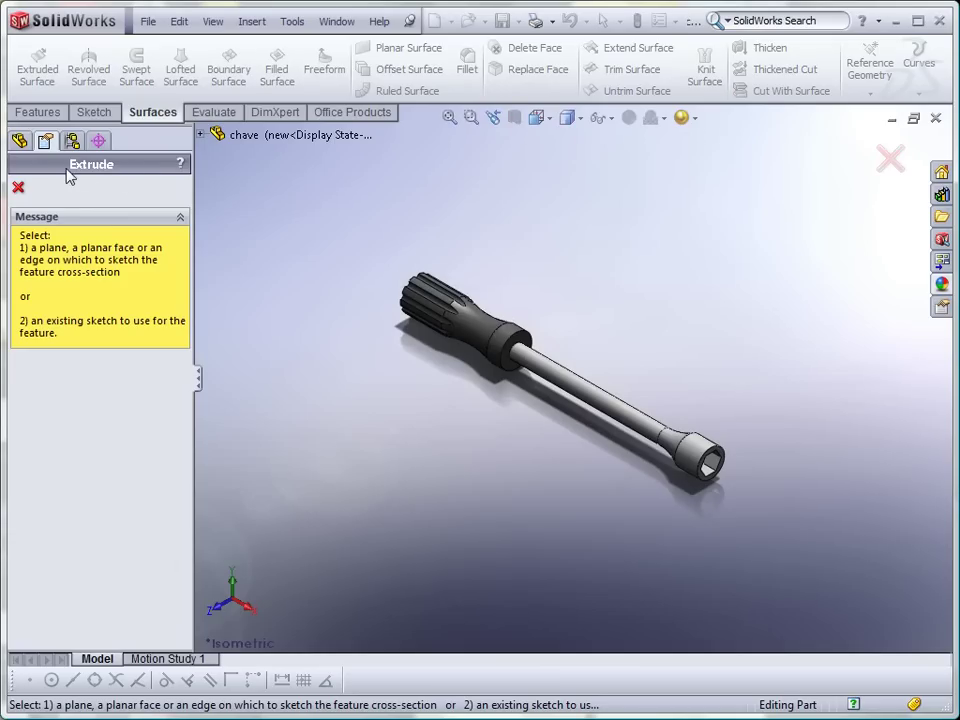
click(18, 187)
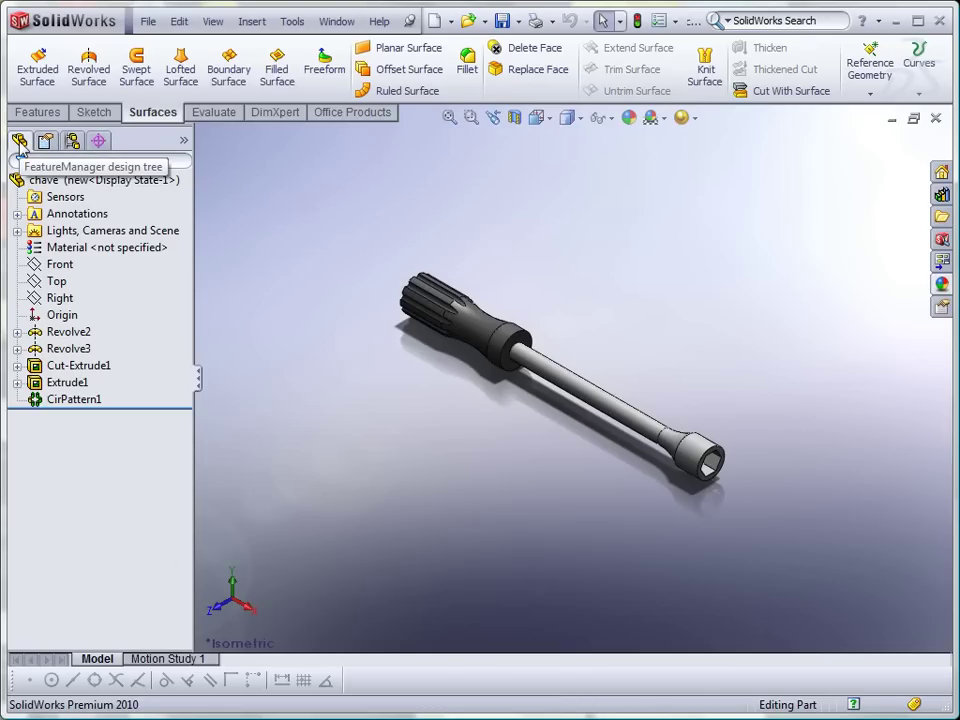
click(72, 185)
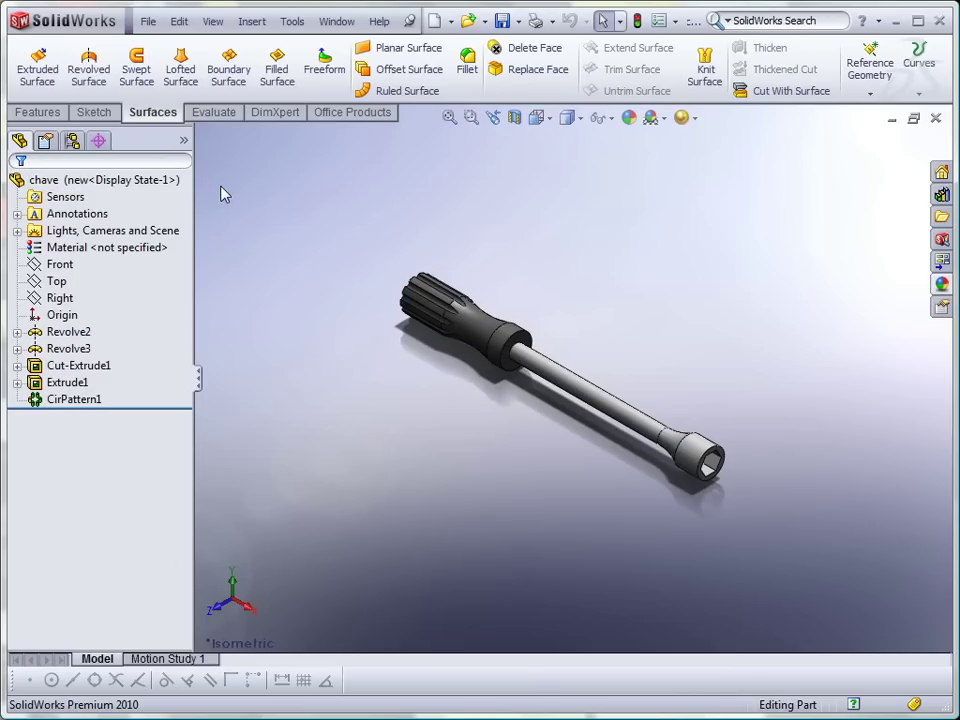
click(62, 265)
ctrl+click(56, 281)
ctrl+click(58, 298)
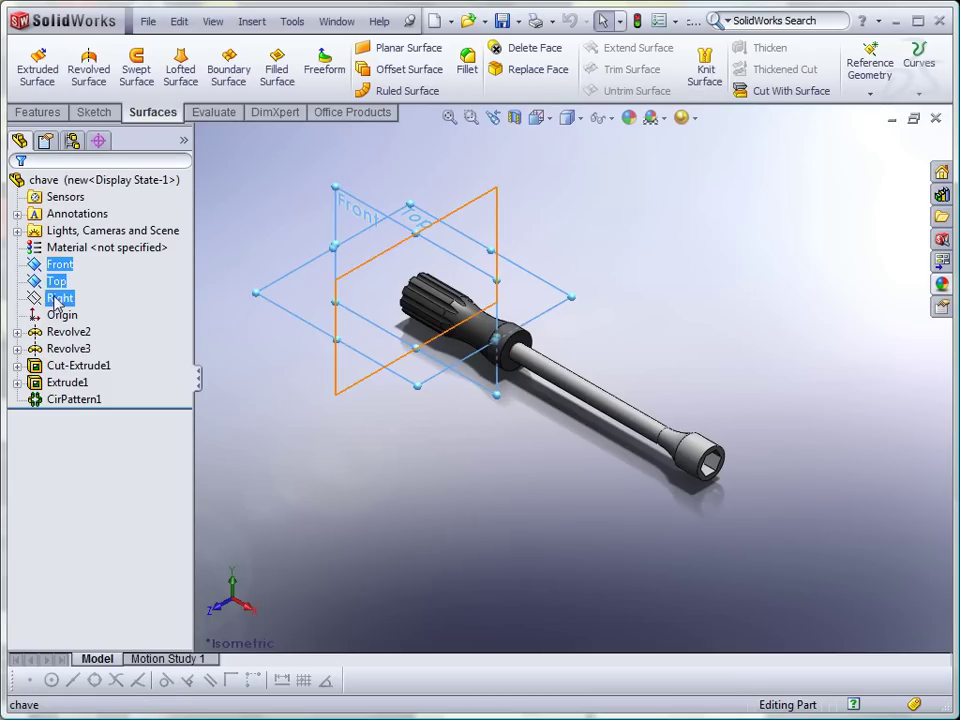
ctrl+click(50, 316)
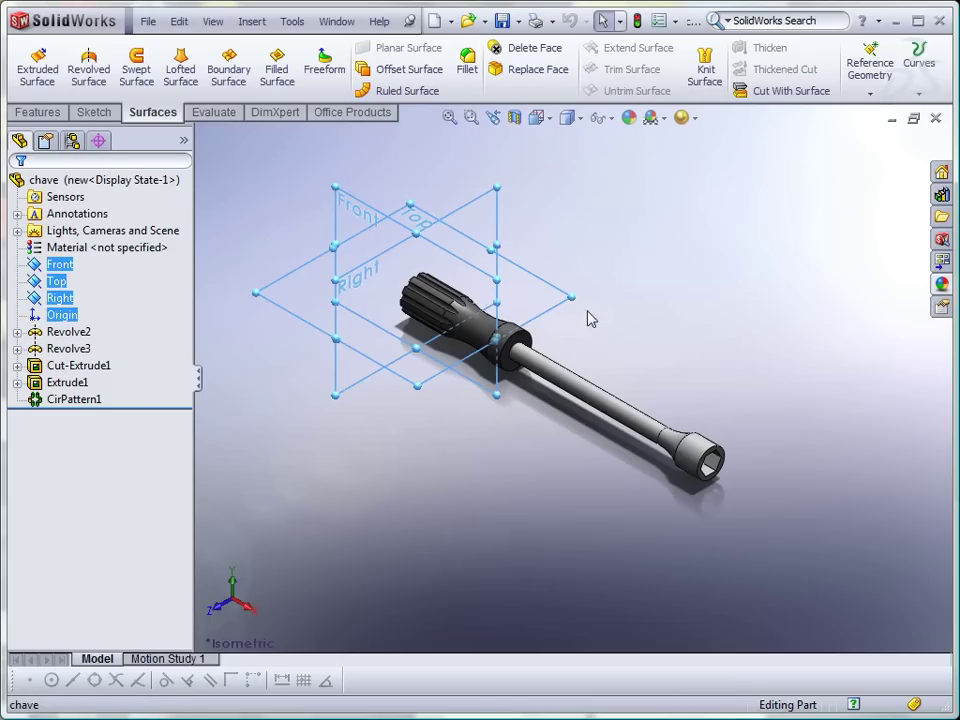
click(300, 413)
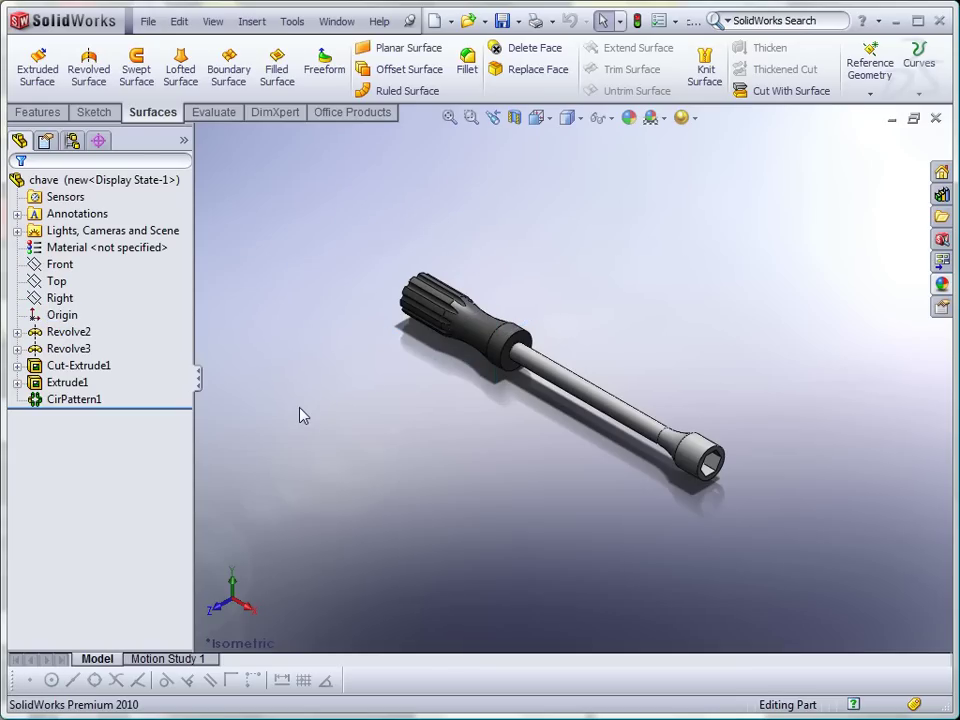
Browse the manager panes and Sketch tools, open the Display Pane, then collapse the side panel
click(52, 141)
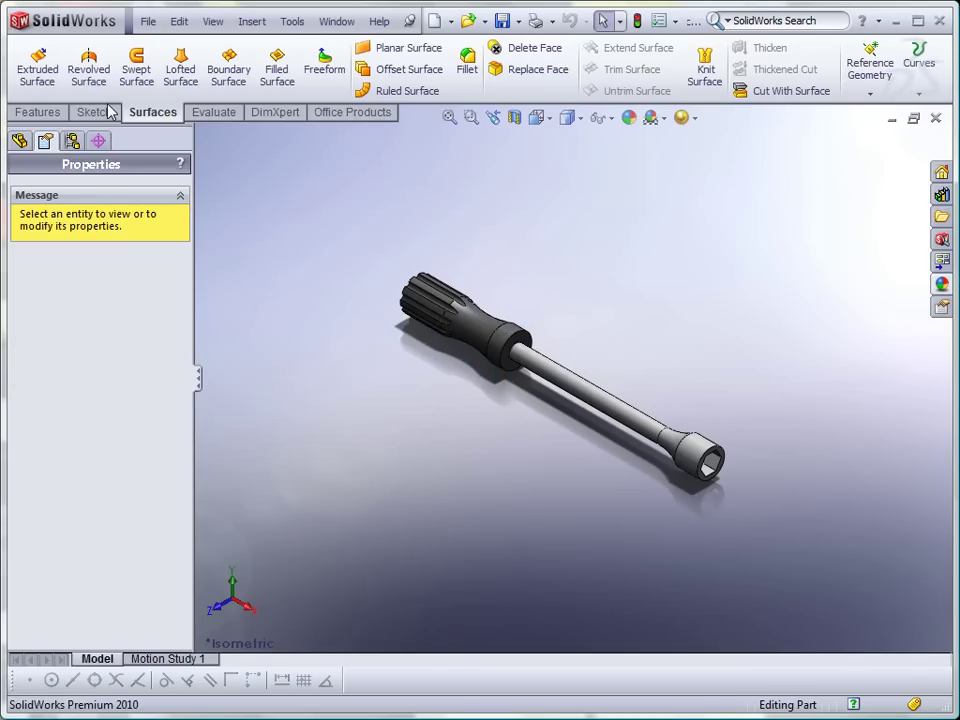
click(97, 116)
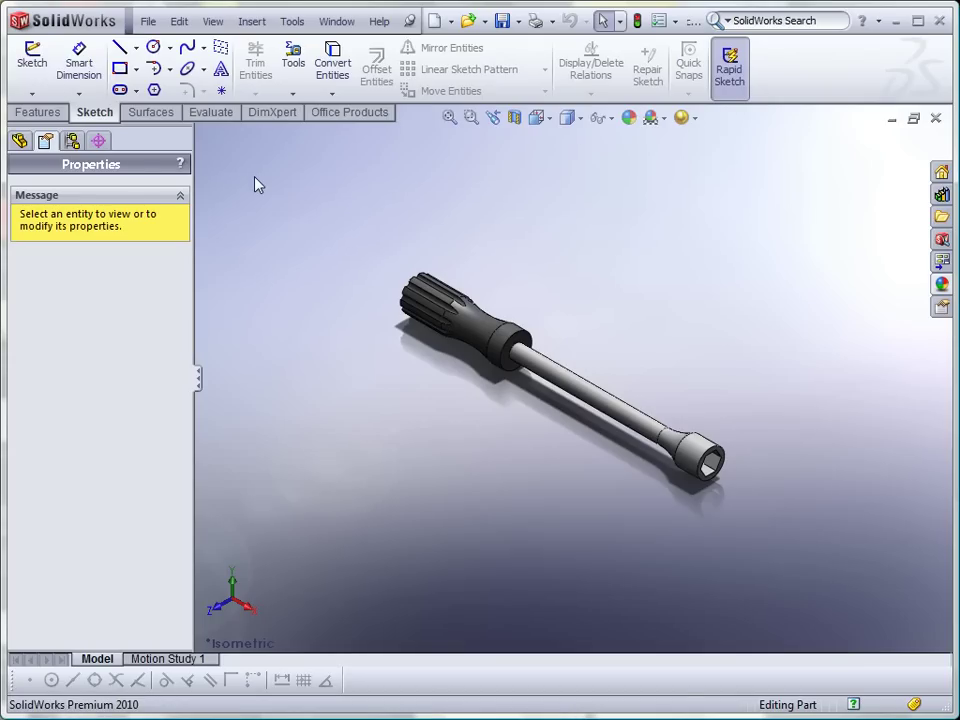
click(72, 142)
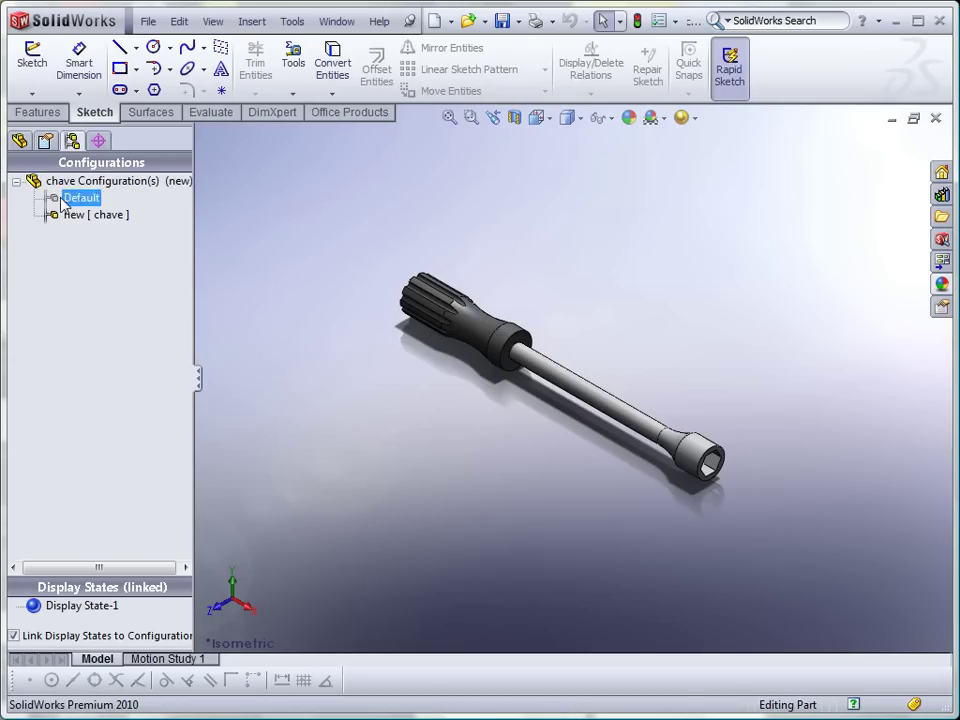
click(102, 141)
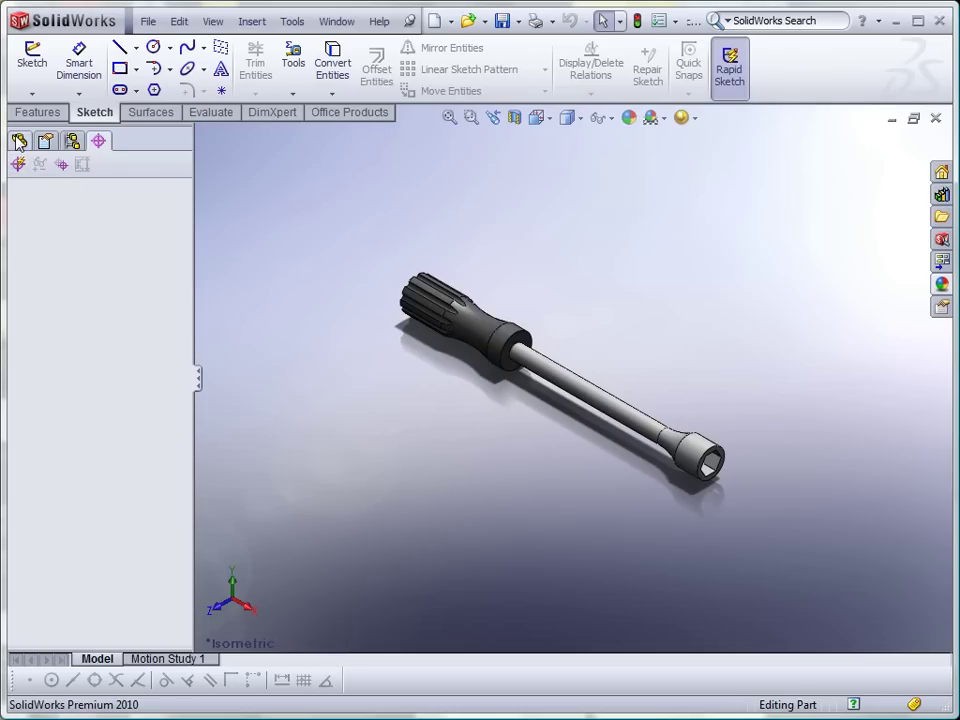
click(19, 140)
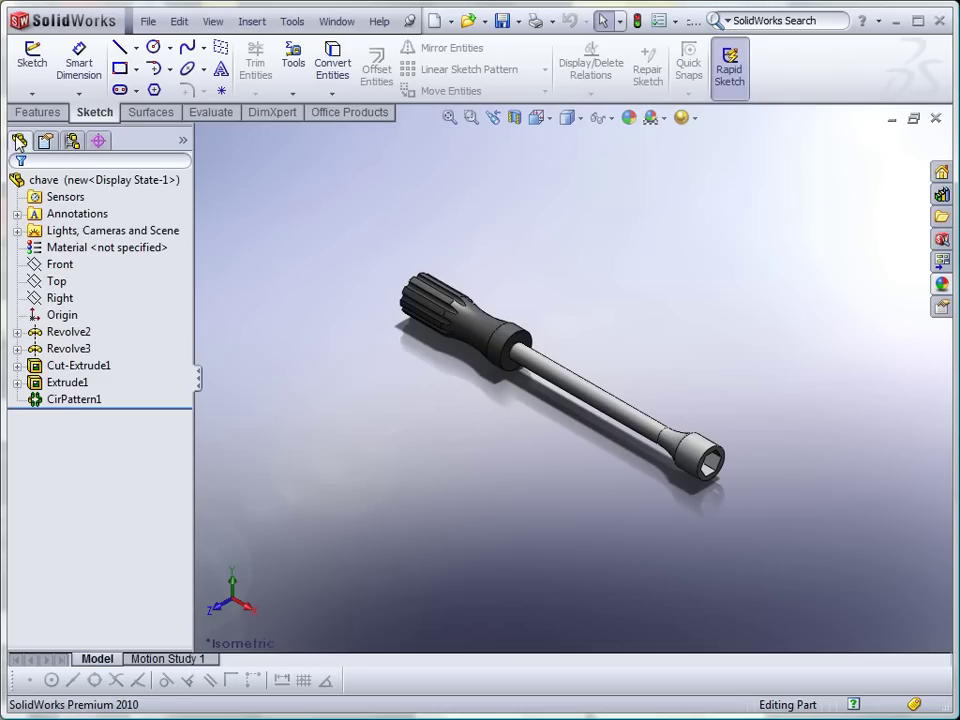
click(184, 142)
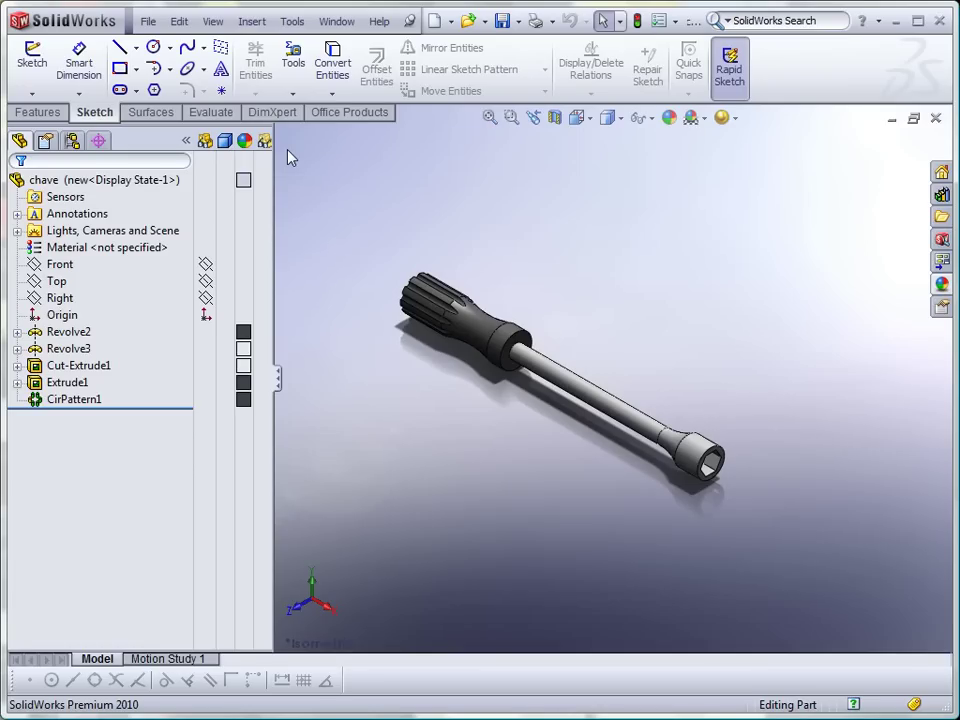
click(281, 382)
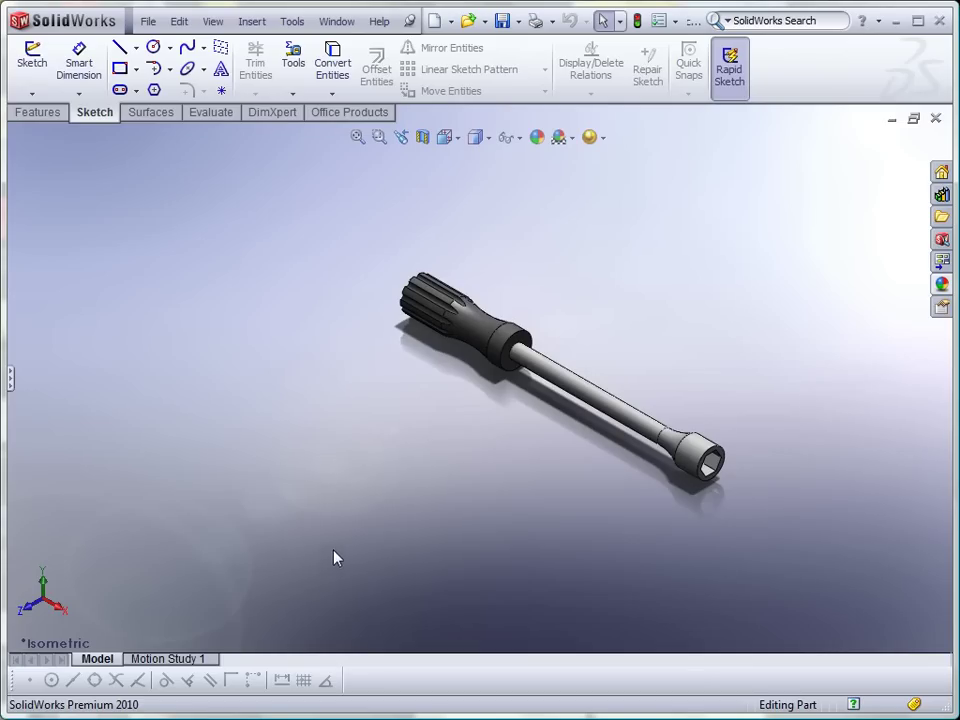
Use the reference triad to cycle through the Top, Right and Left views, ending on Top to show the wrench lengthwise
scroll(566, 345, up, 2)
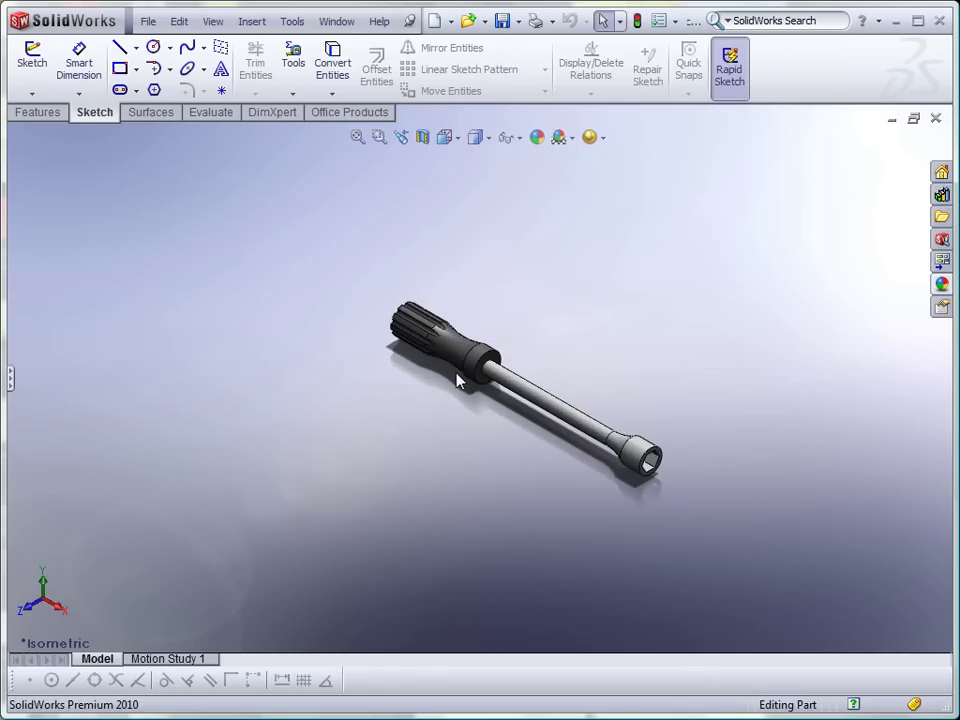
scroll(480, 382, down, 2)
scroll(538, 328, down, 2)
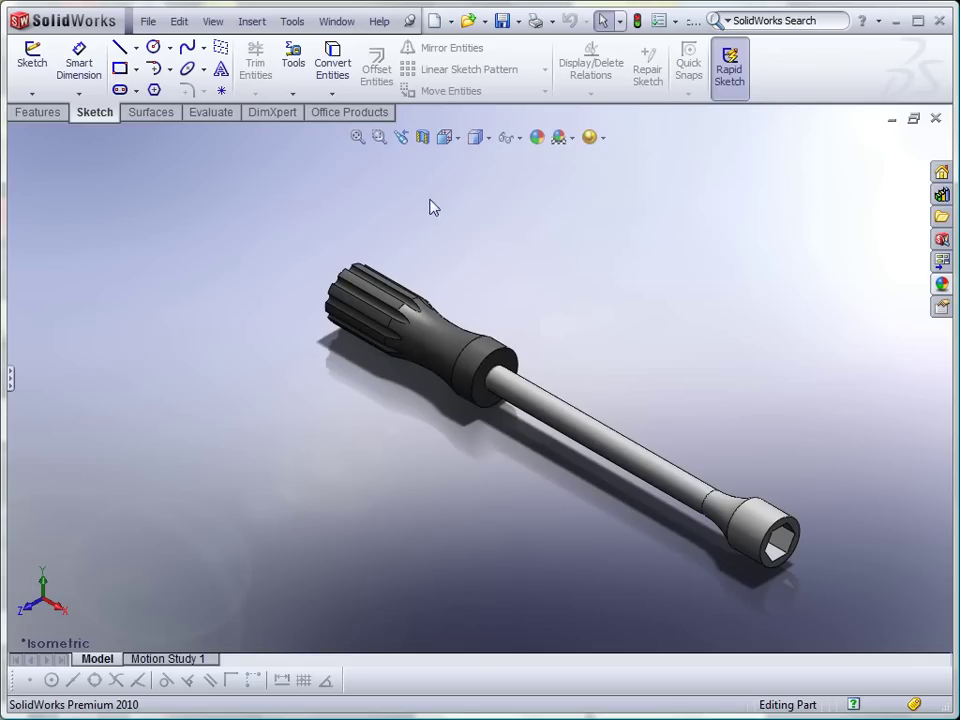
scroll(477, 503, up, 1)
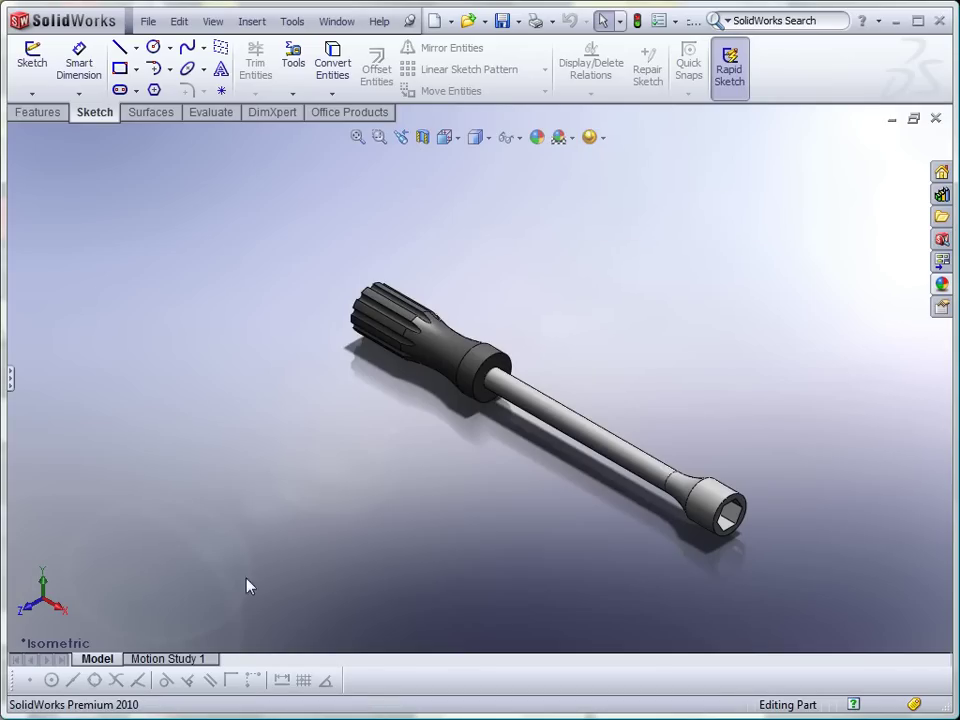
click(43, 590)
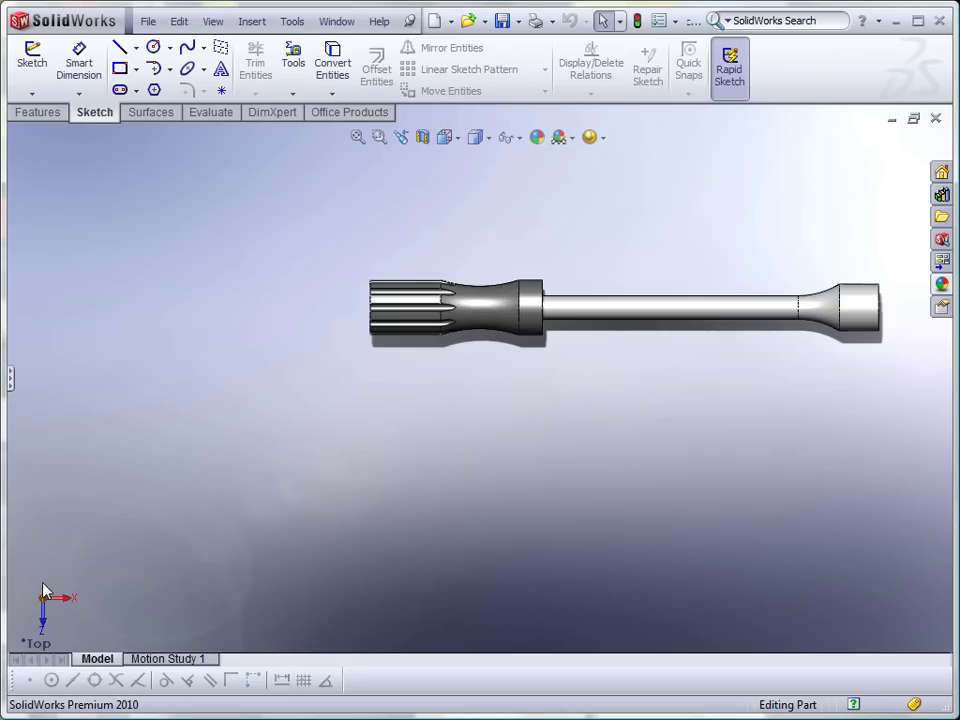
click(60, 600)
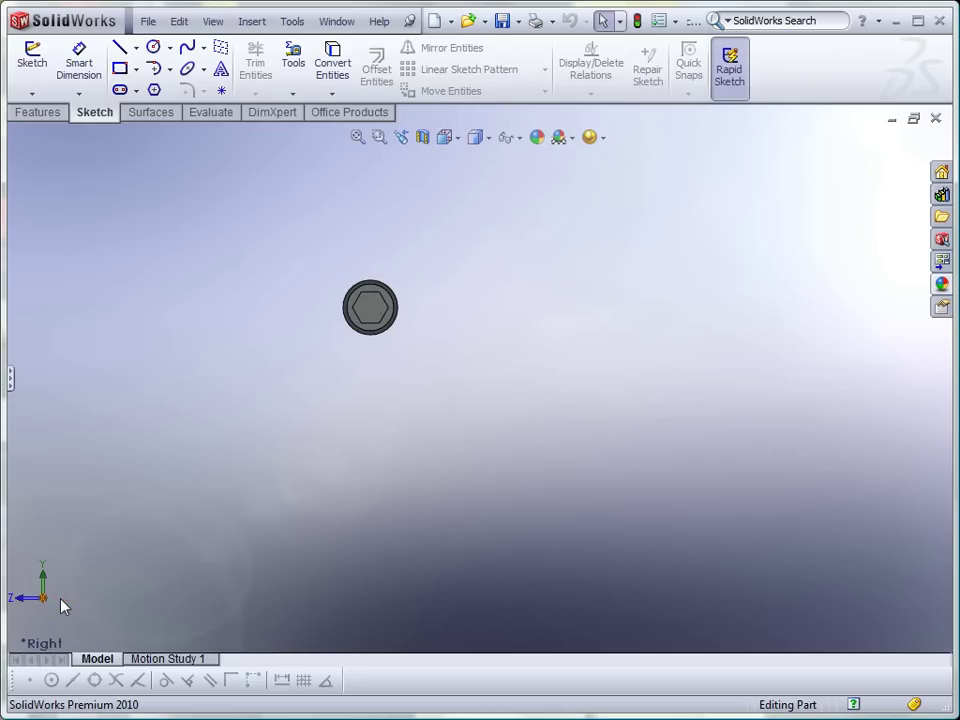
click(42, 597)
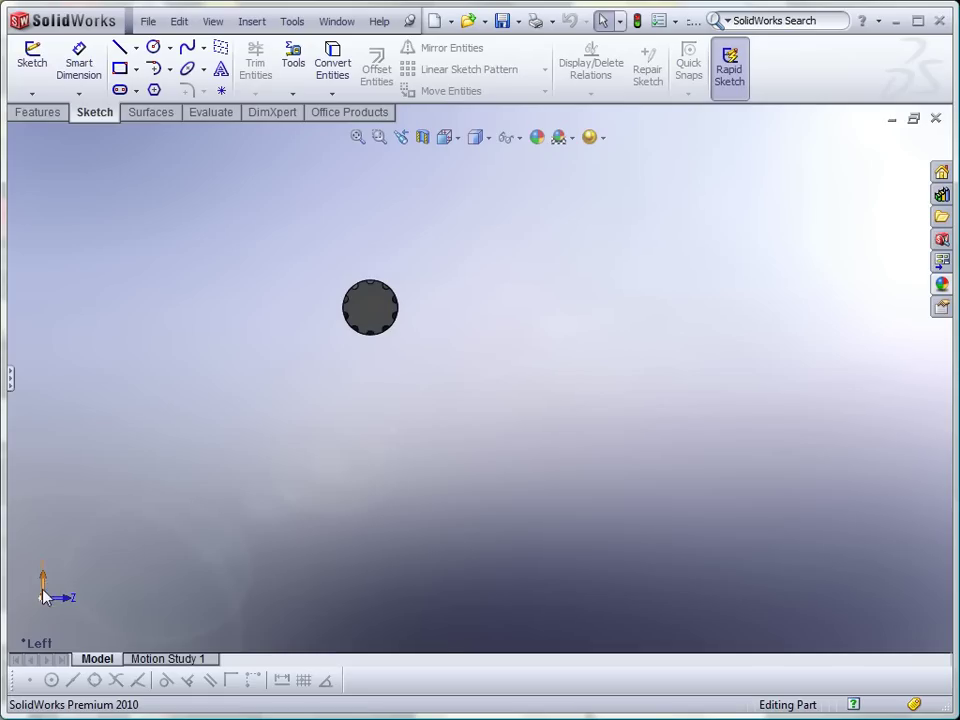
click(44, 589)
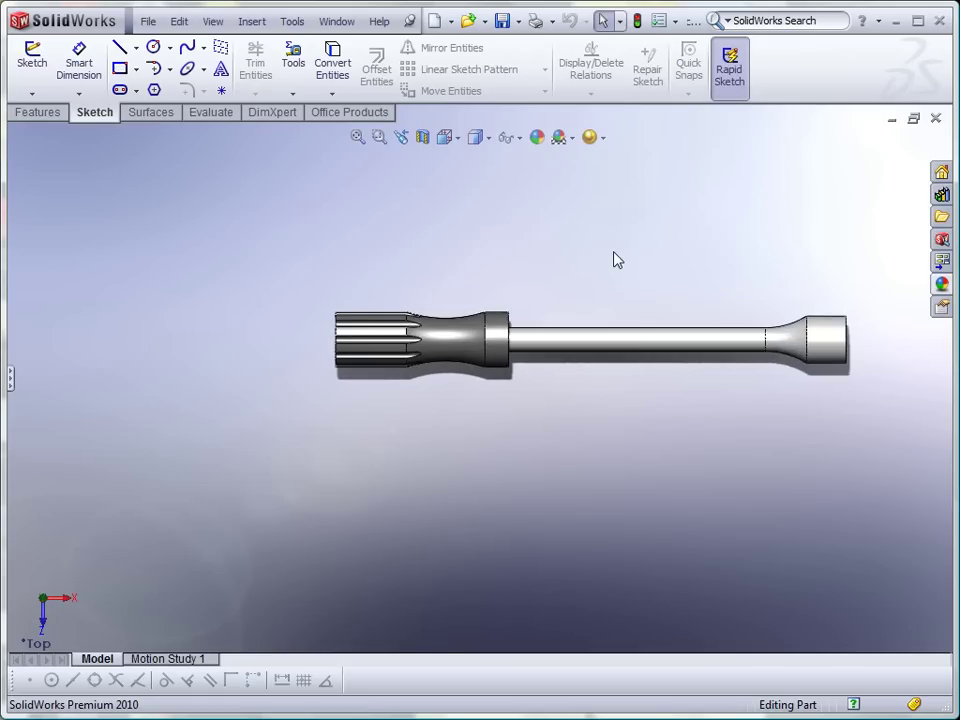
scroll(615, 259, down, 2)
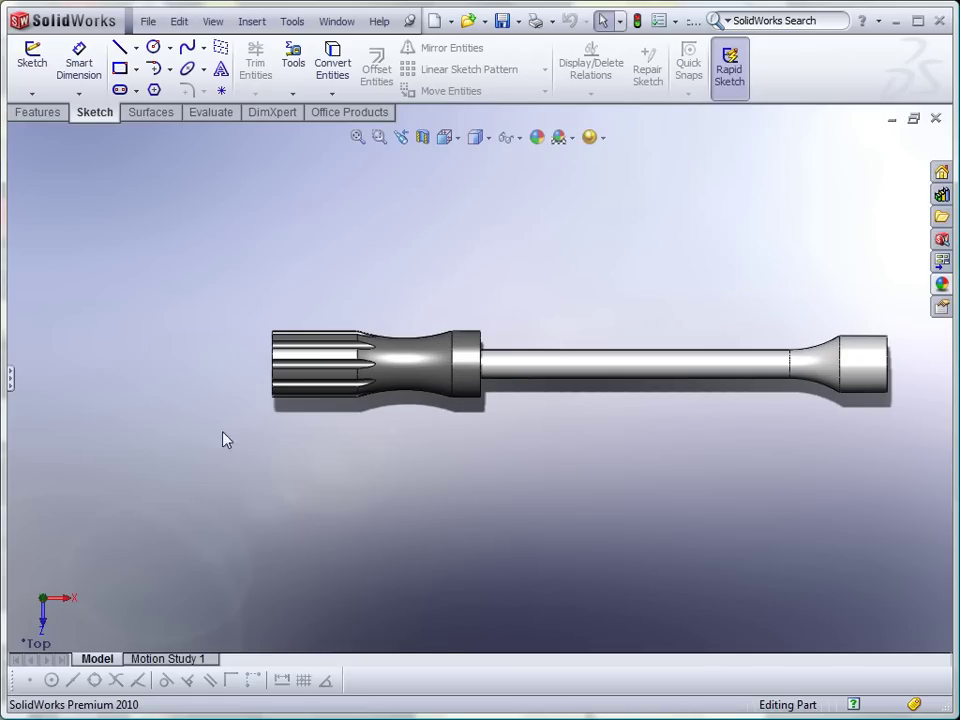
Check the Motion Study 1 timeline, return to the Model tab, and restore the Isometric view with Ctrl+7
click(178, 661)
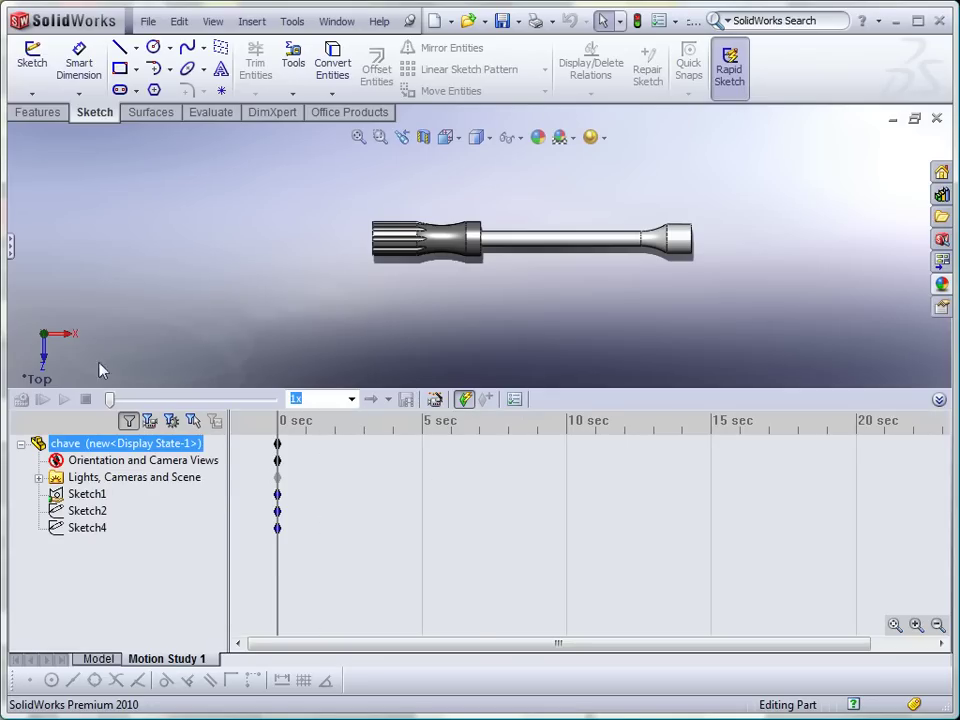
click(60, 580)
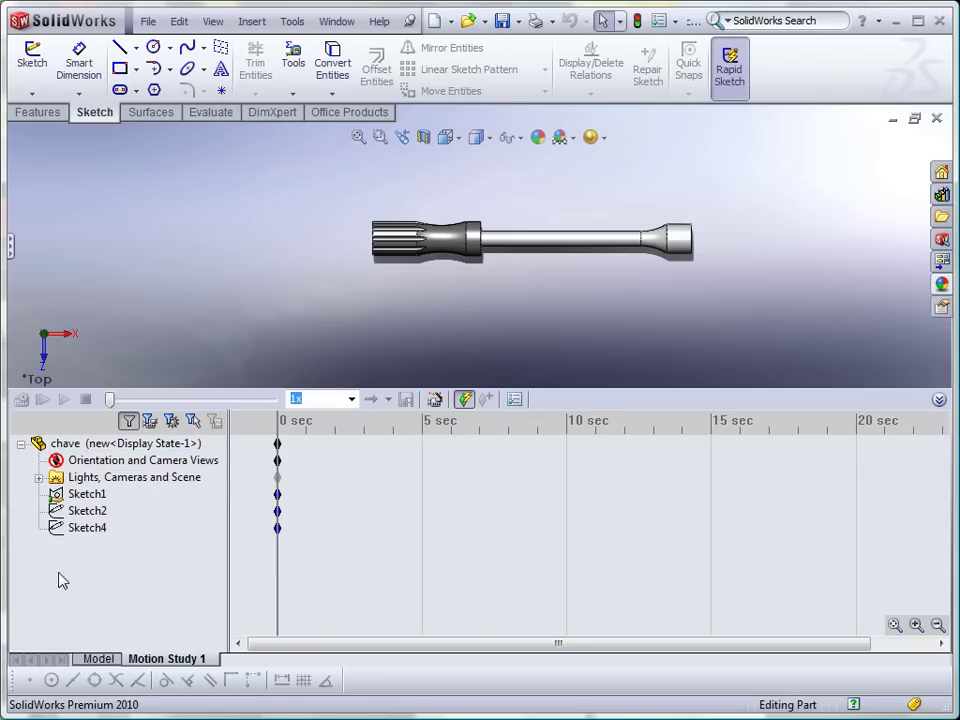
click(92, 659)
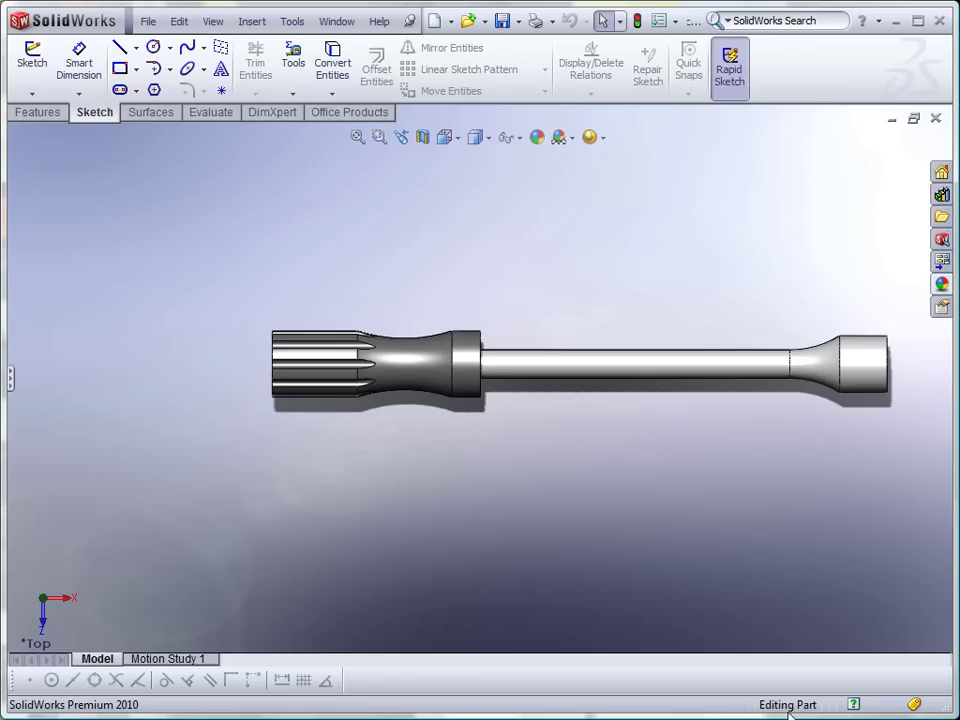
scroll(491, 511, up, 1)
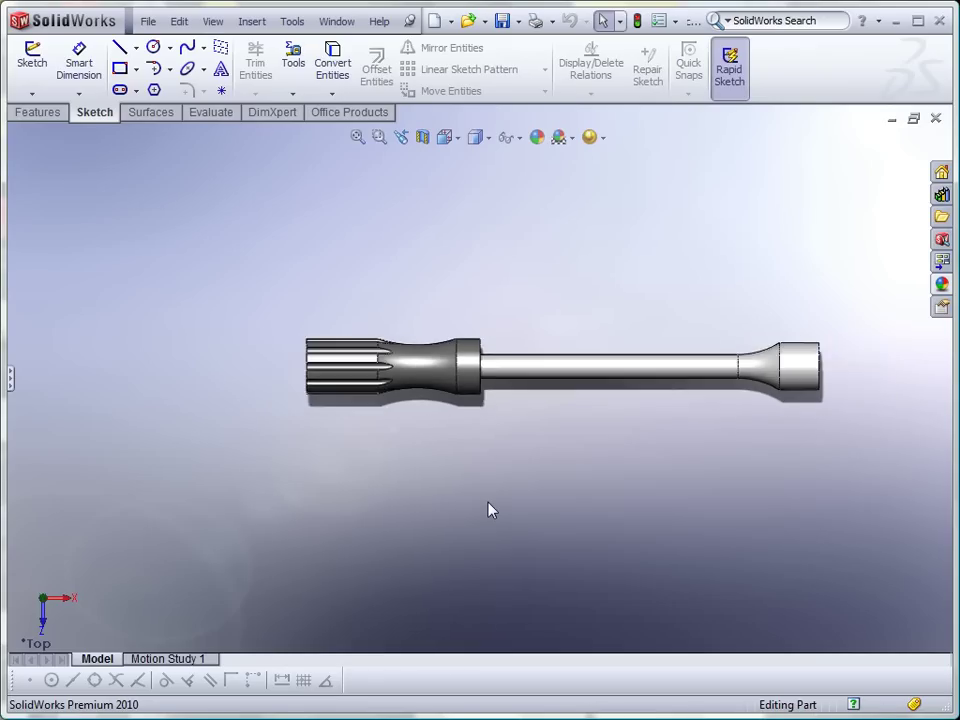
key(ctrl+7)
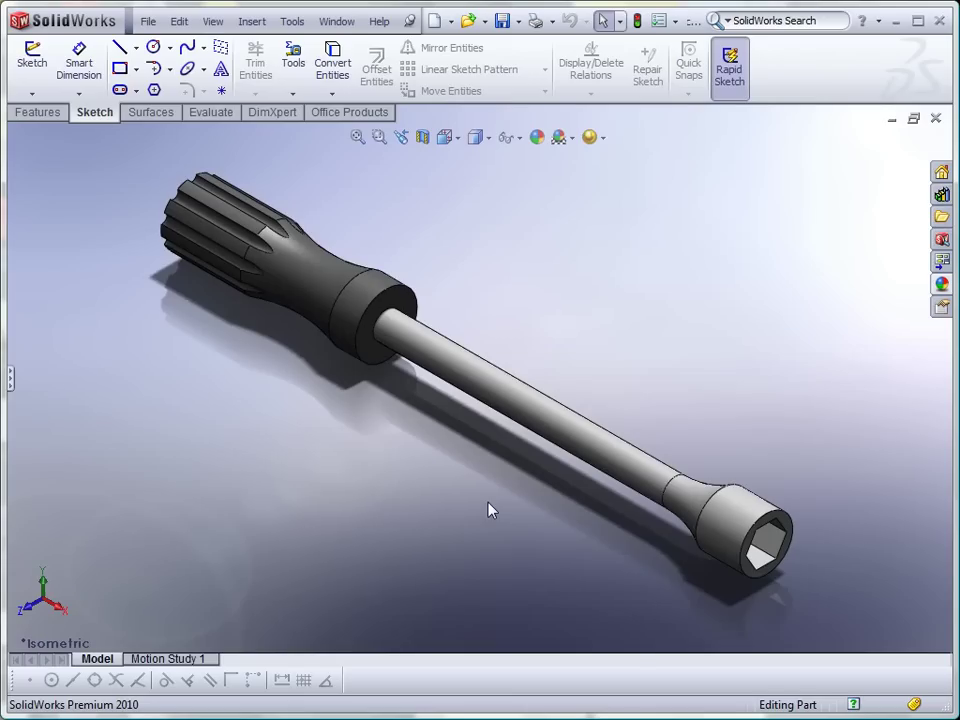